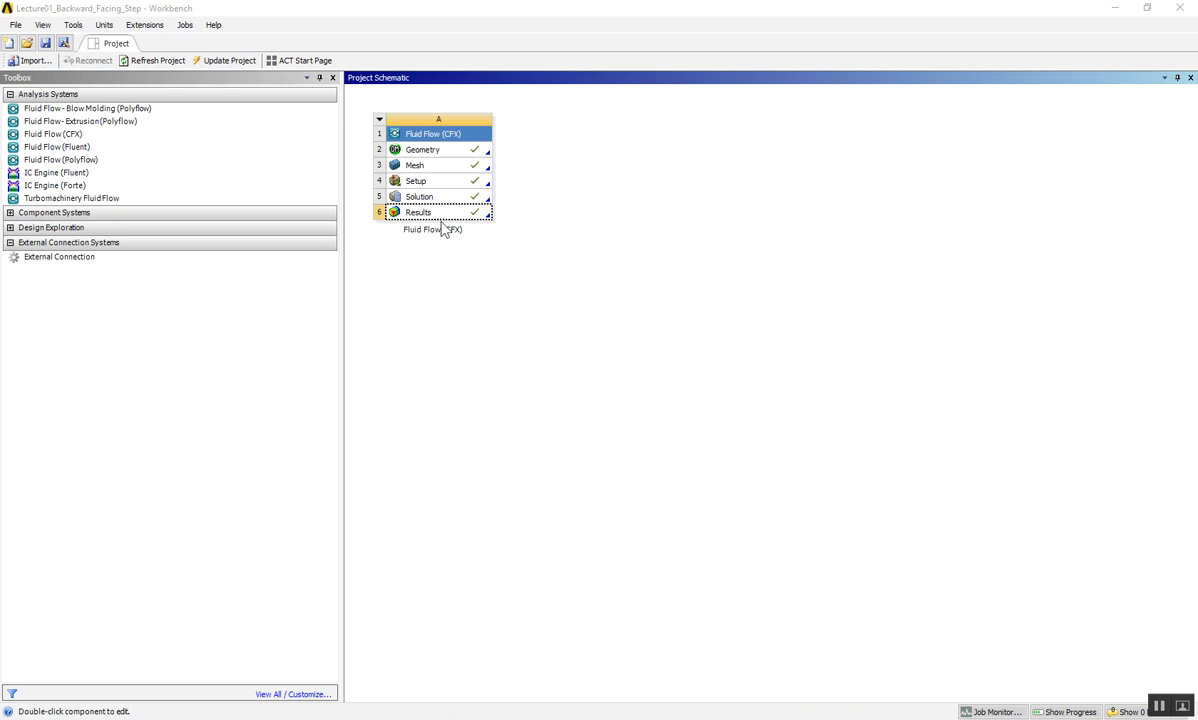
Open the Results of the Fluid Flow (CFX) system in CFD-Post.
left_click(438, 214)
right_click(439, 218)
left_click(471, 220)
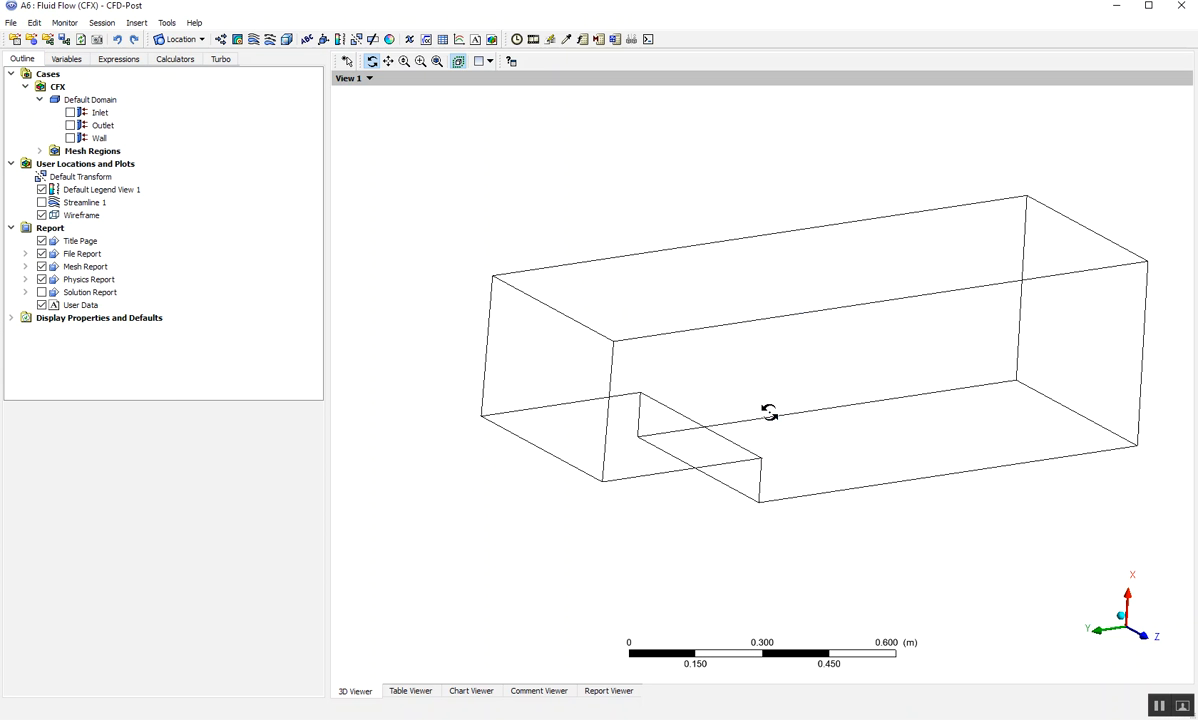
Display Streamline 1 inside the wireframe of the backward-facing step channel.
left_click_drag(769, 412, 704, 382)
left_click_drag(647, 313, 758, 331)
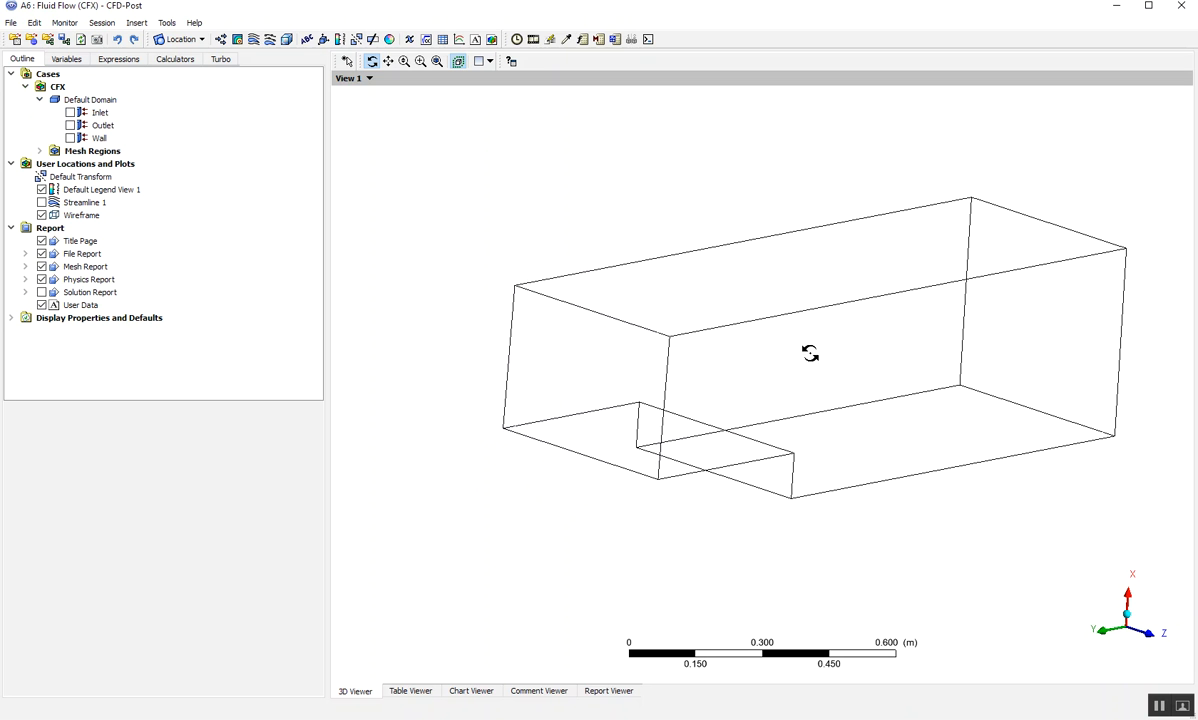
left_click(42, 203)
left_click_drag(618, 387, 522, 358)
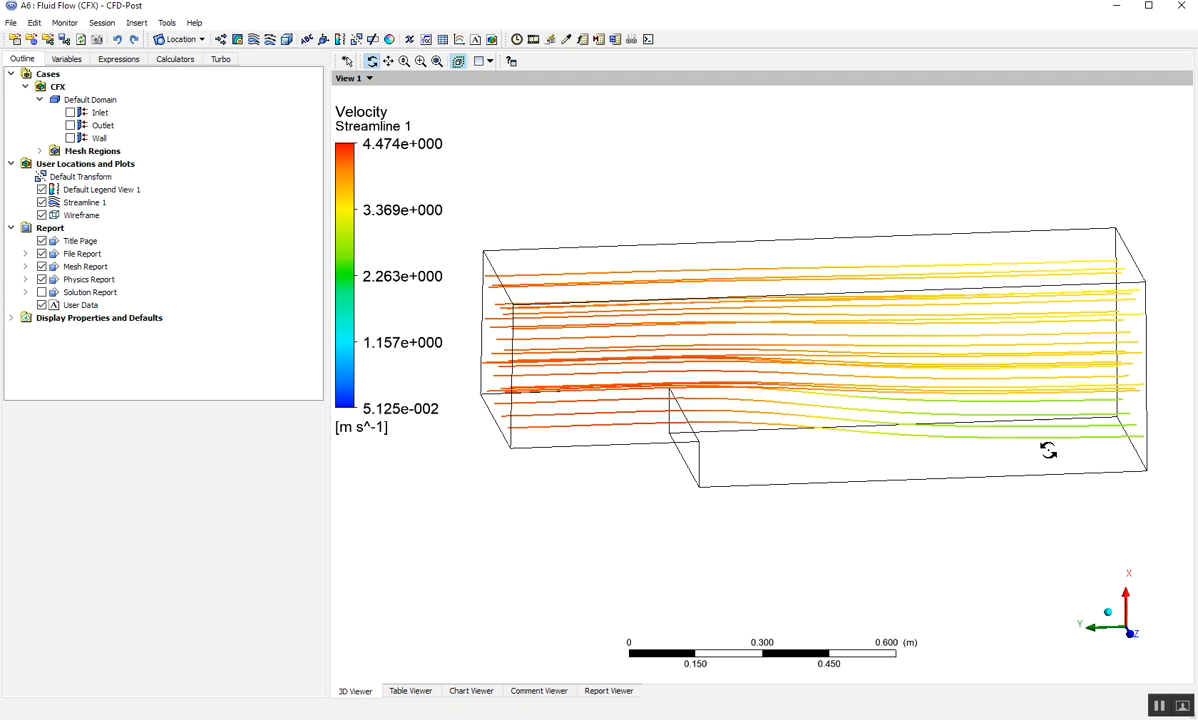
left_click_drag(1009, 396, 1054, 425)
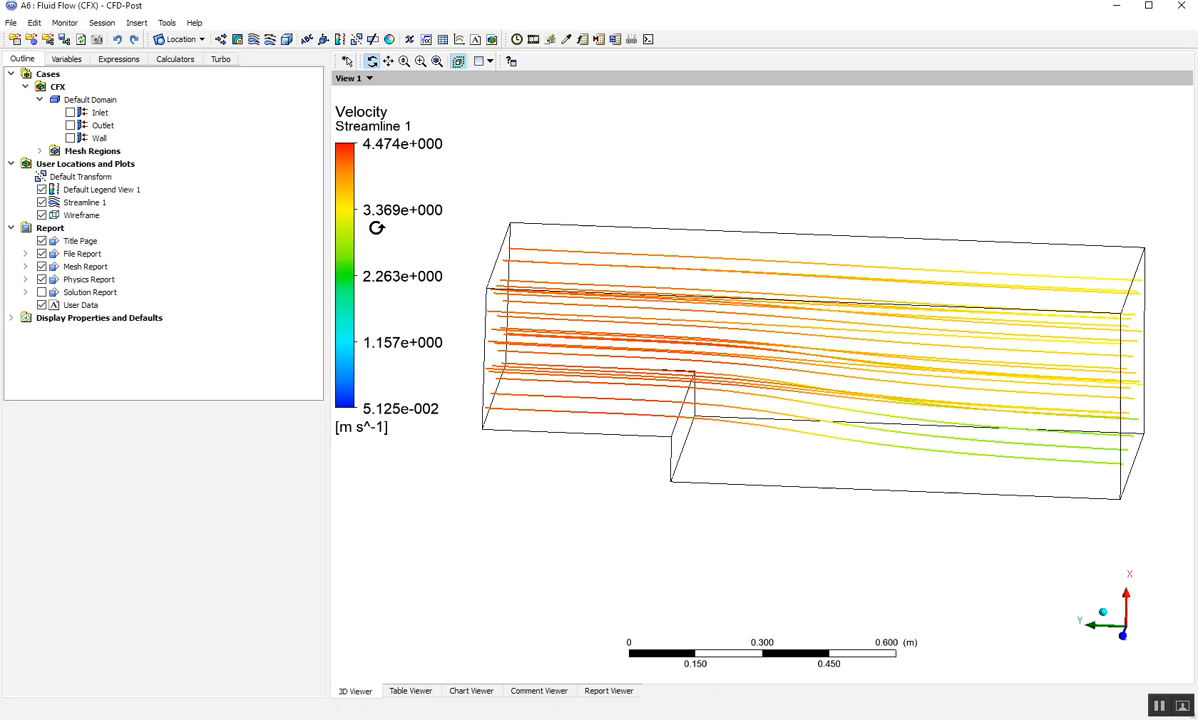
left_click_drag(773, 479, 733, 484)
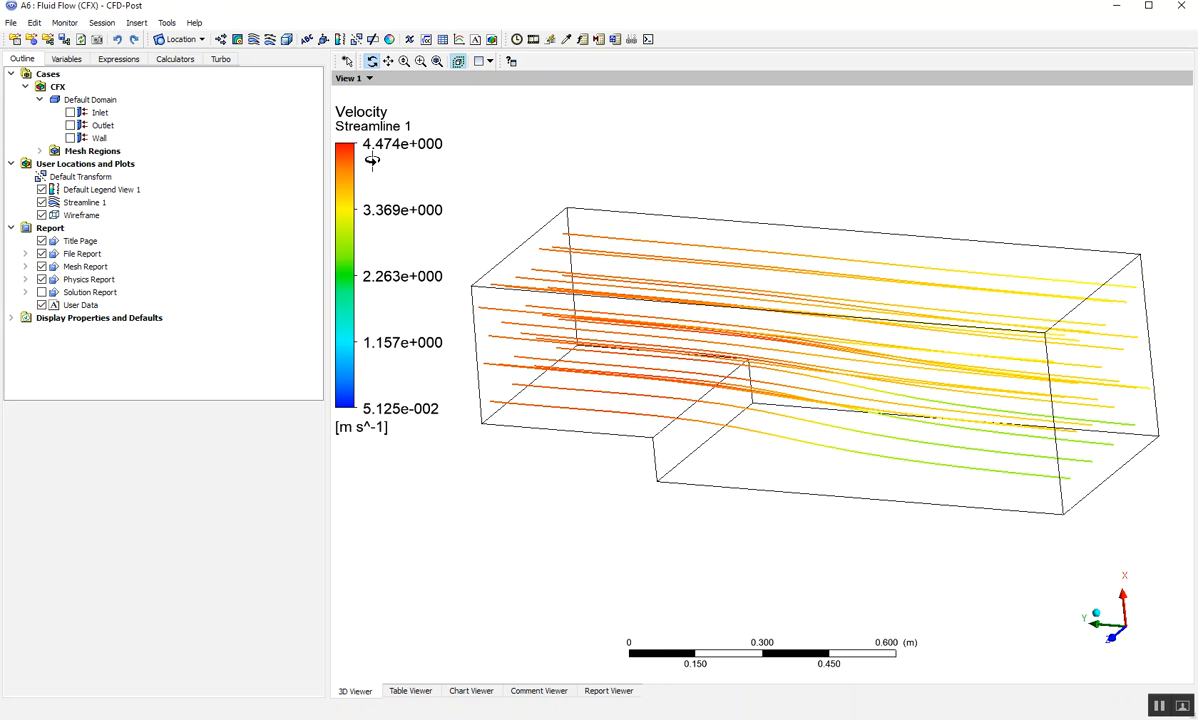
Change the number format of Default Legend View 1 to Fixed.
left_click(98, 193)
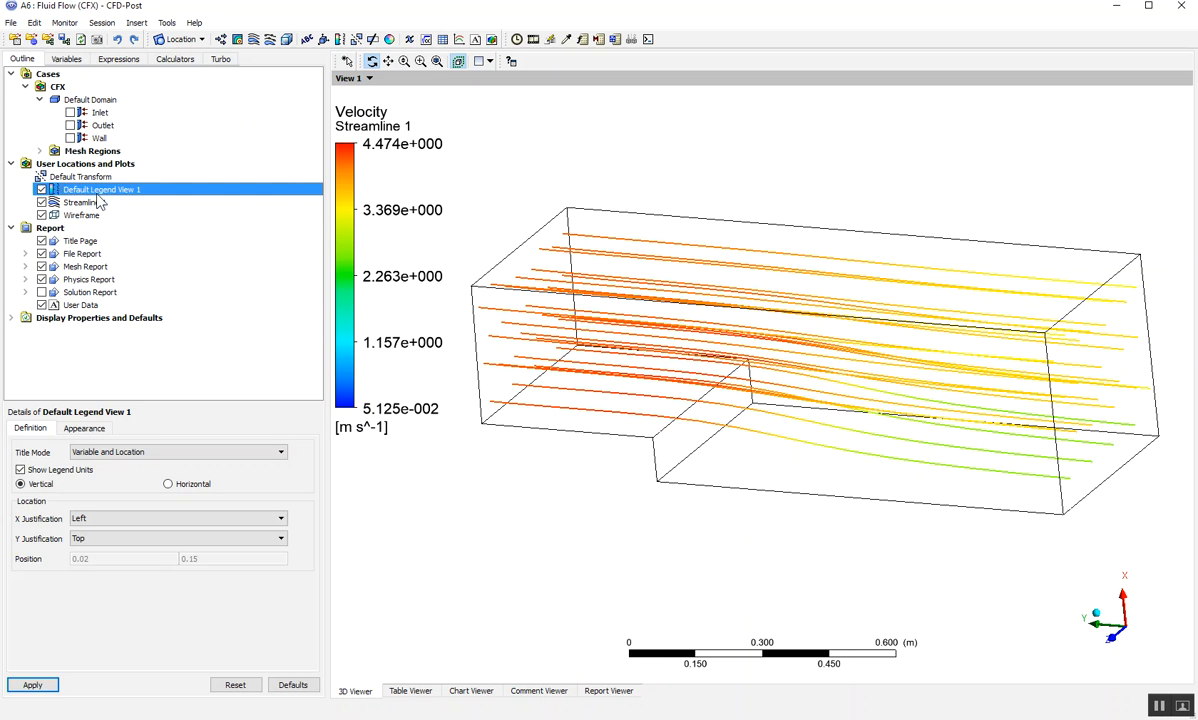
left_click(84, 428)
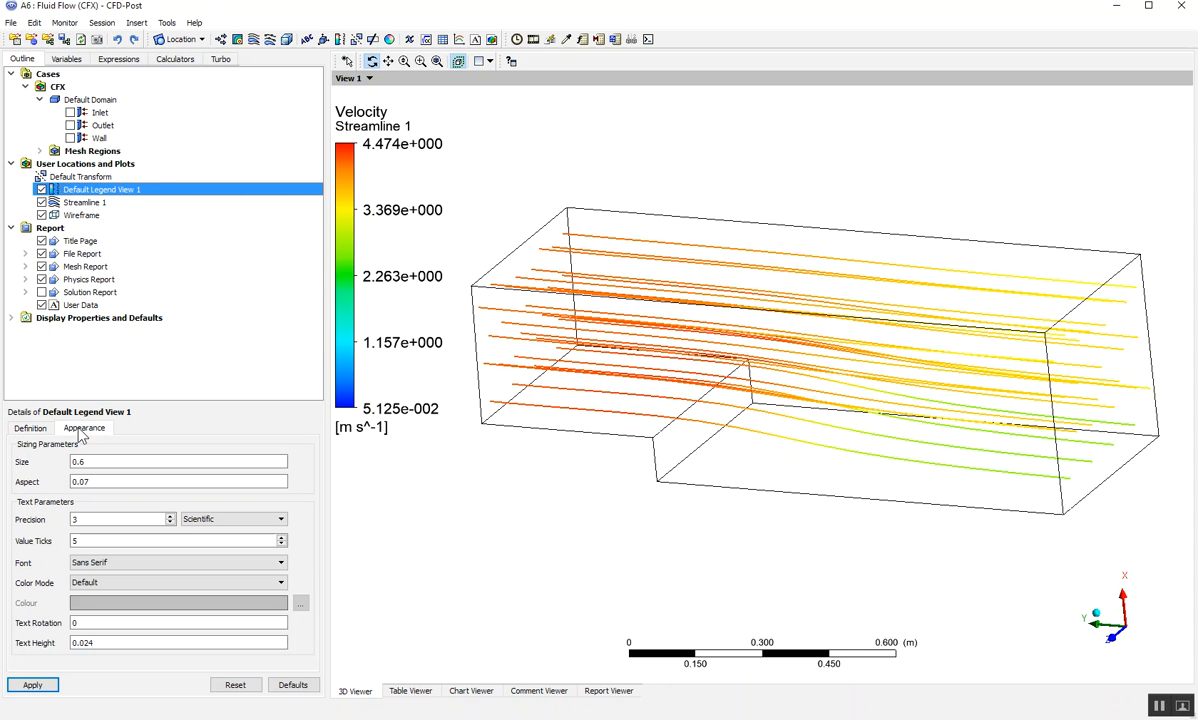
left_click(249, 520)
left_click(236, 532)
left_click(36, 689)
Insert a slice plane named Plane 1 with the XY Plane method at Z 0.0 m across all domains.
left_click_drag(495, 391, 480, 350)
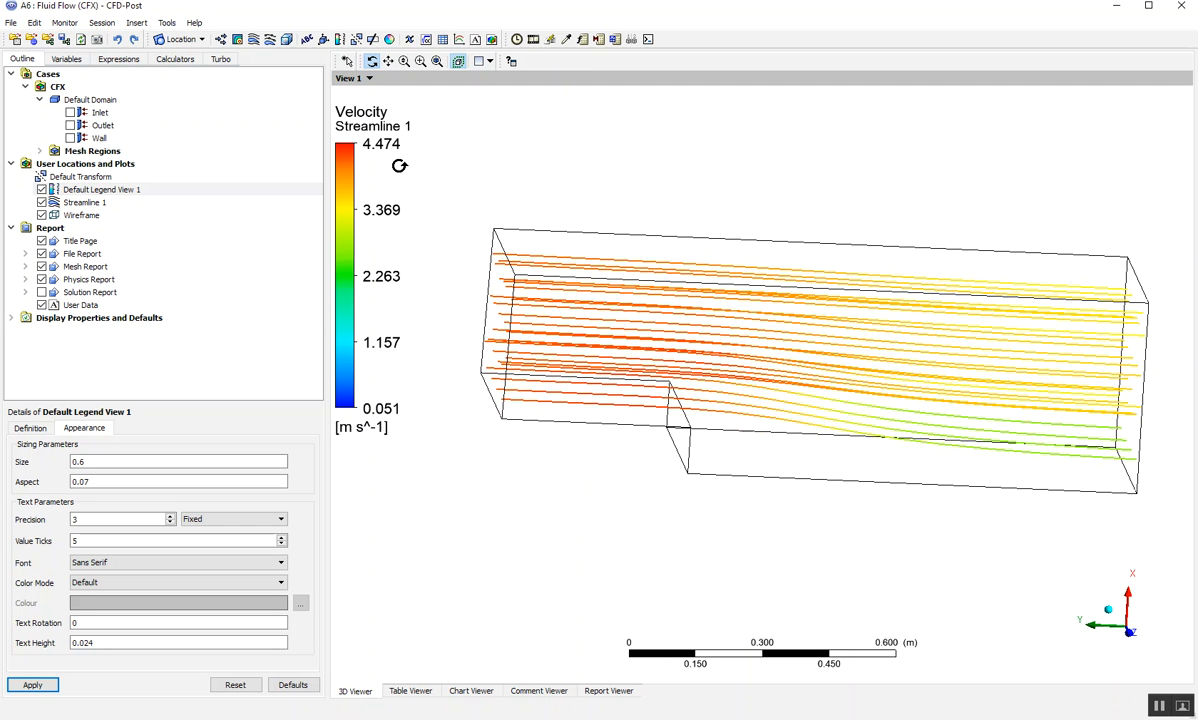
left_click_drag(500, 330, 545, 364)
left_click_drag(877, 340, 820, 325)
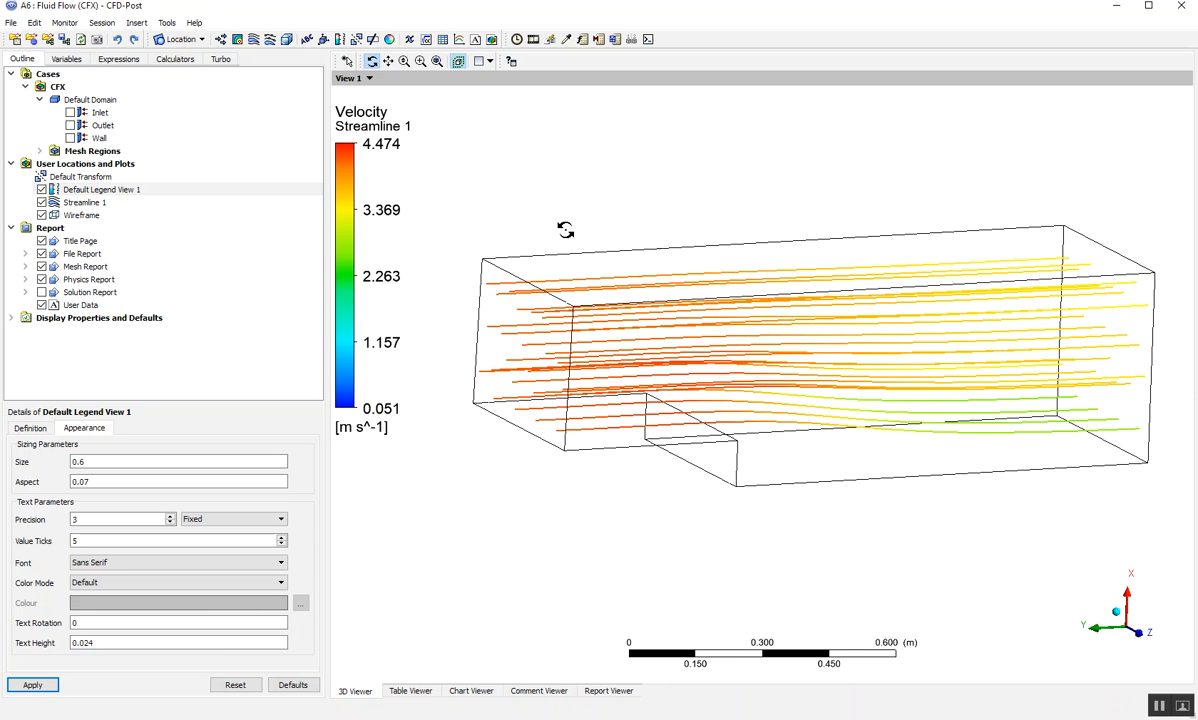
left_click(136, 22)
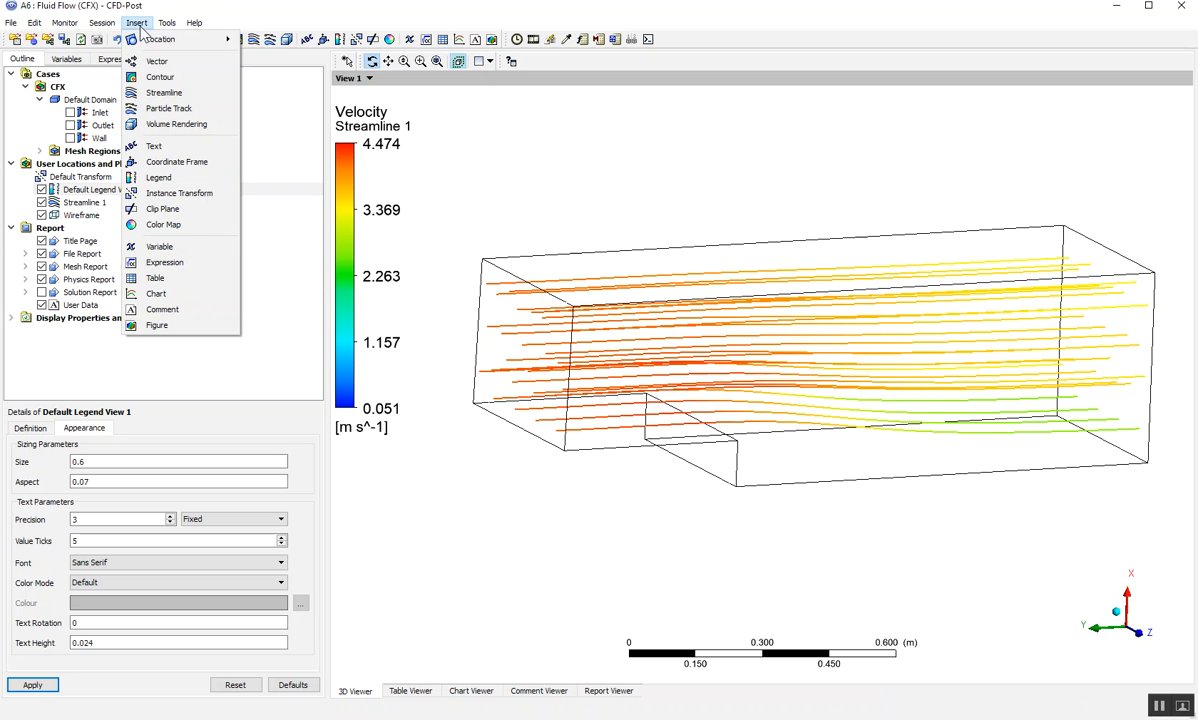
mouse_move(156, 42)
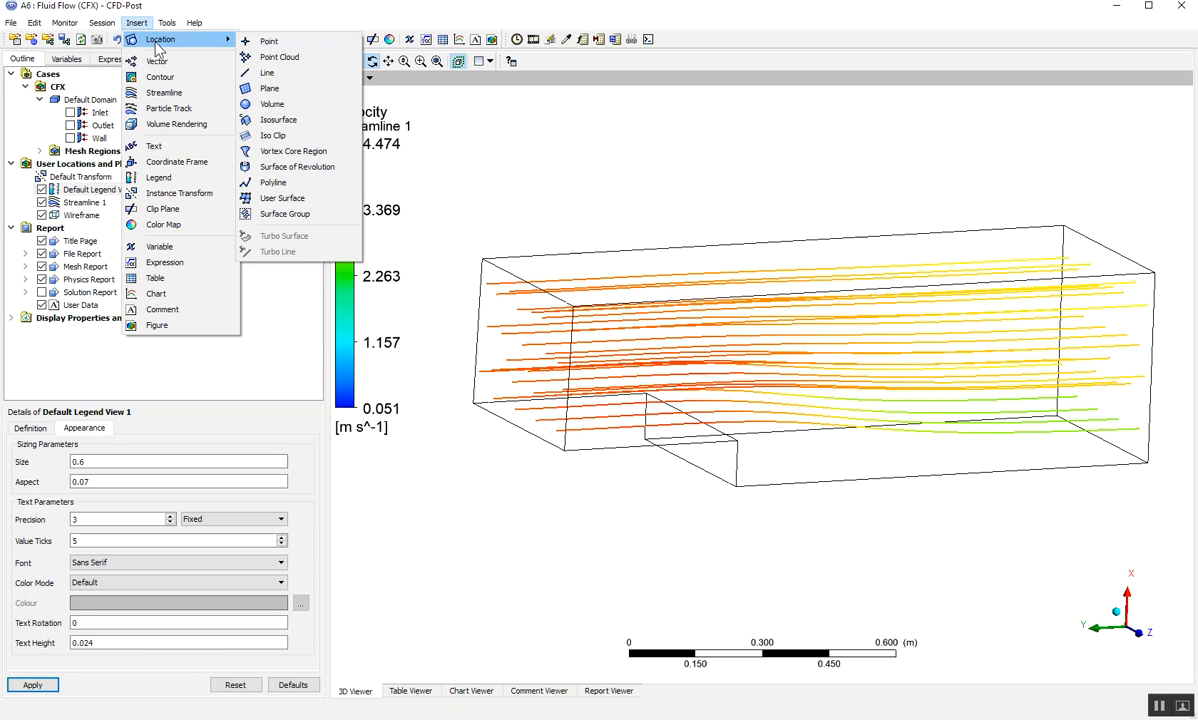
left_click(295, 91)
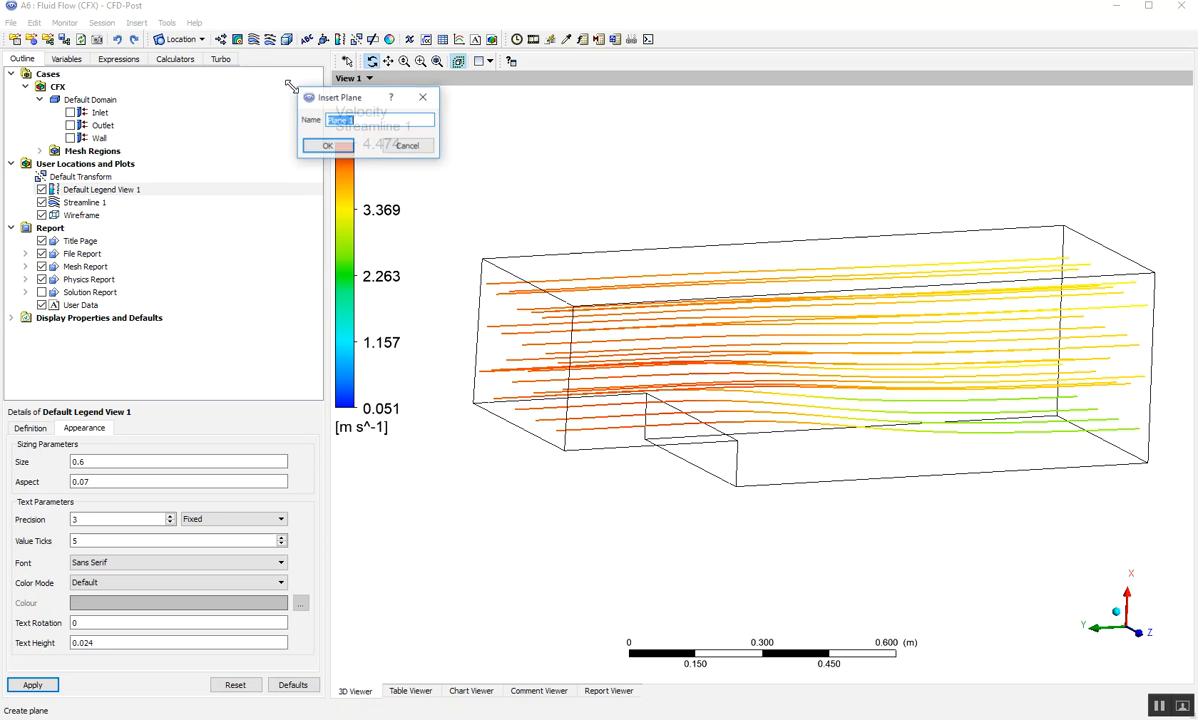
left_click(327, 146)
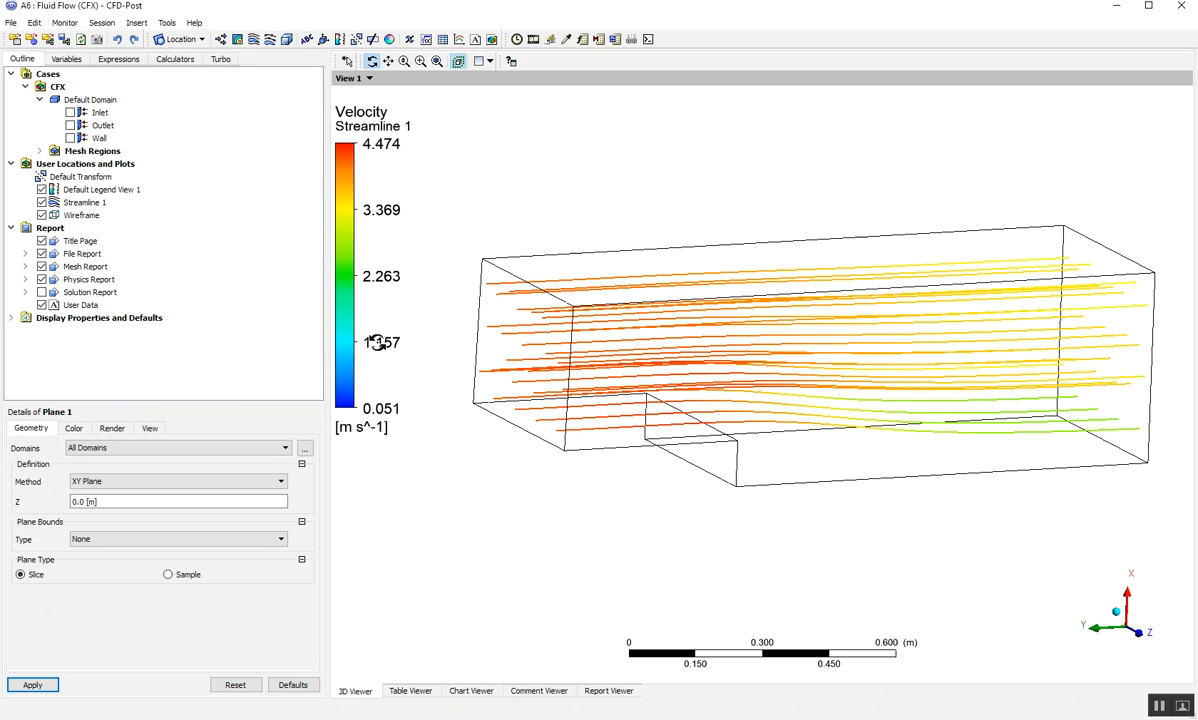
left_click_drag(512, 345, 528, 355)
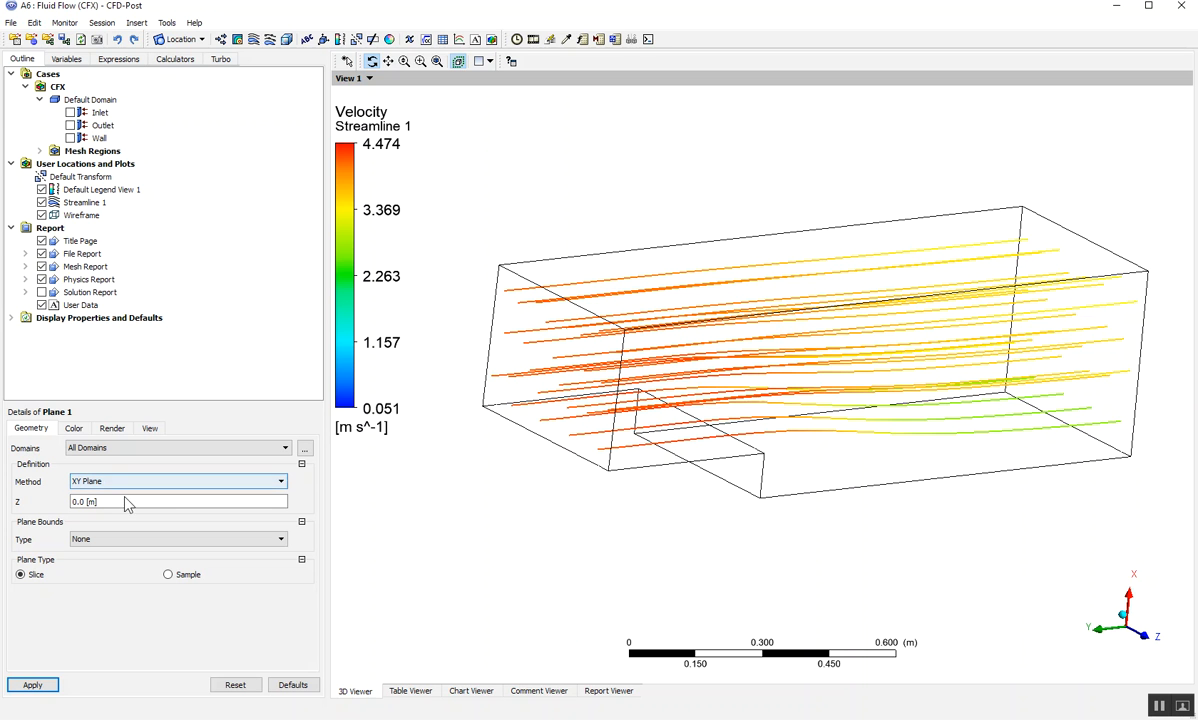
left_click(30, 683)
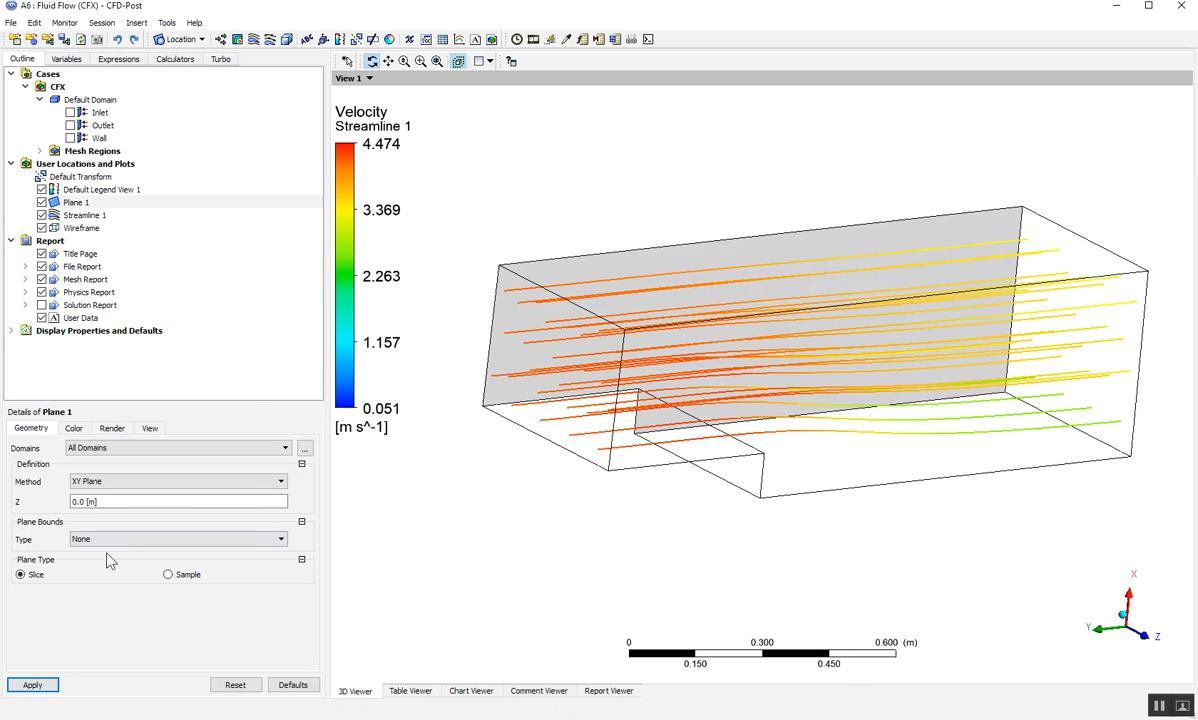
Move Plane 1 into the channel interior, trying Z 0.1765 m and settling on a Z location of 0.231 m.
left_click(98, 503)
type("0.1765")
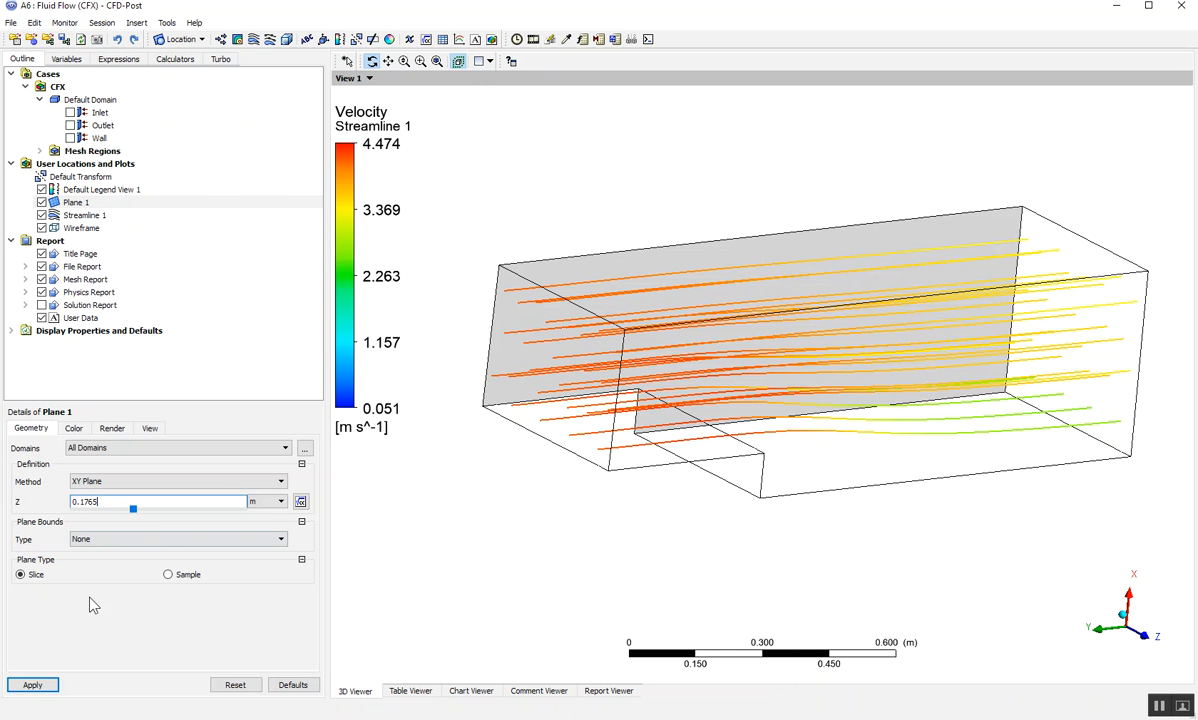
left_click(32, 684)
left_click_drag(533, 437, 515, 415)
left_click(100, 502)
left_click_drag(130, 510, 142, 510)
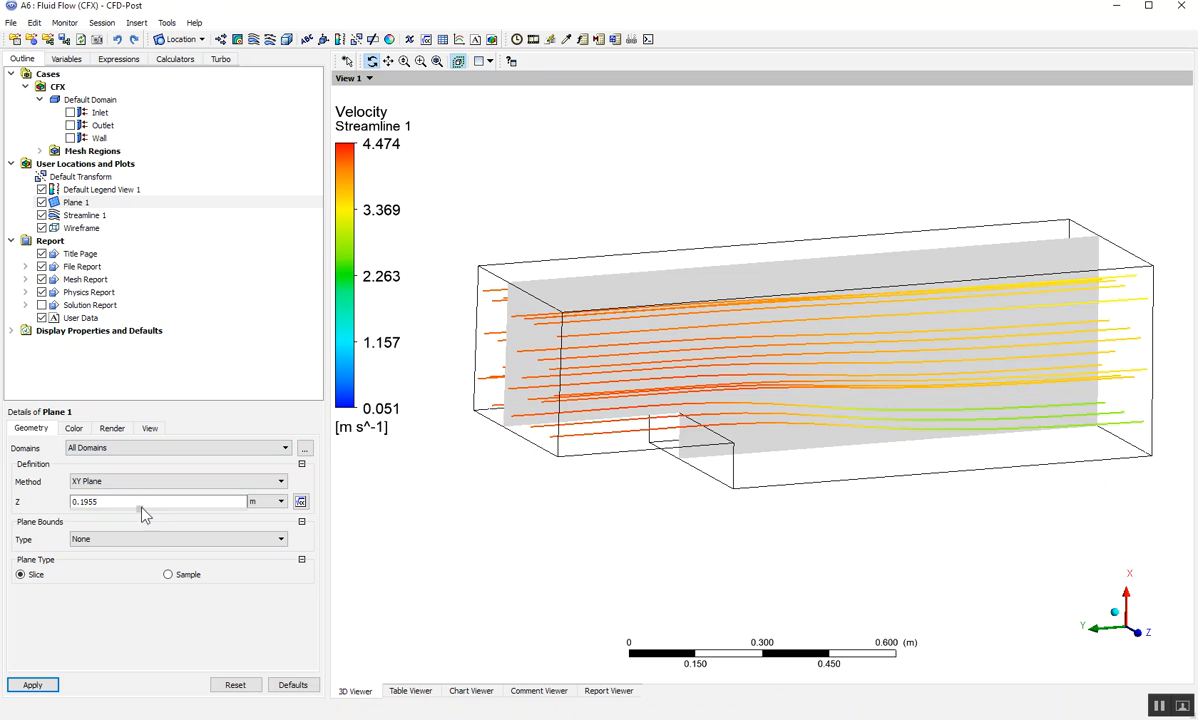
left_click(33, 684)
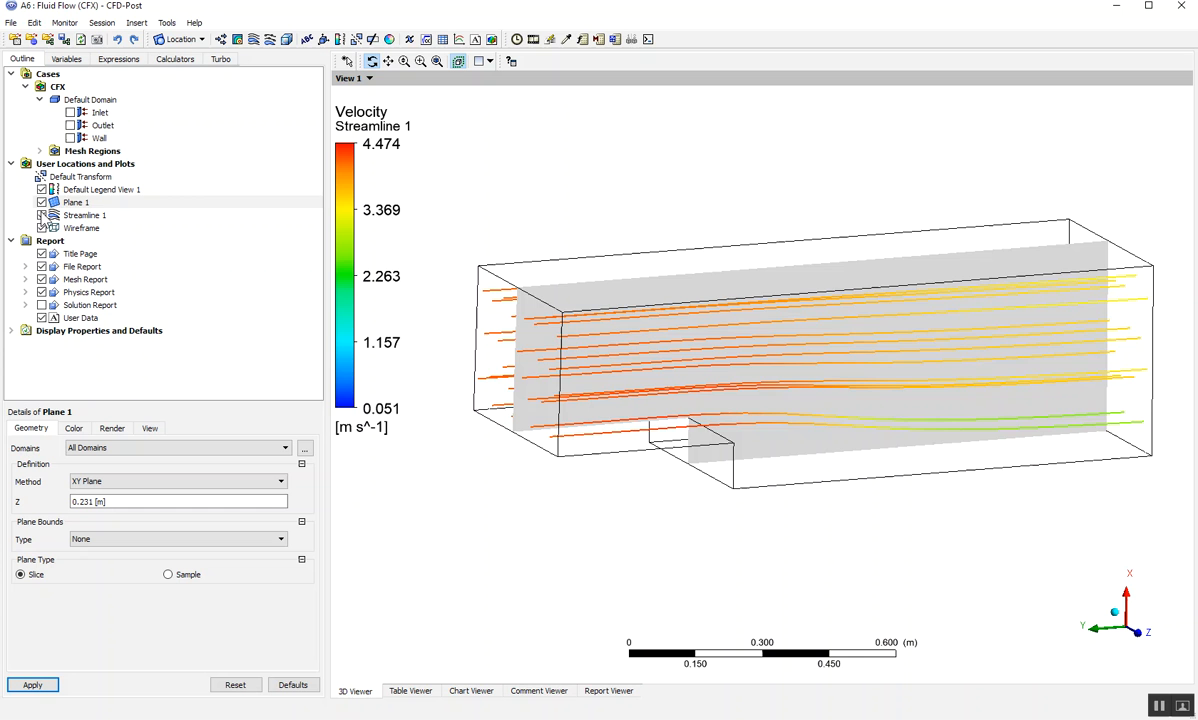
Hide Streamline 1 and color Plane 1 by the variable Velocity with the Global range.
left_click(42, 215)
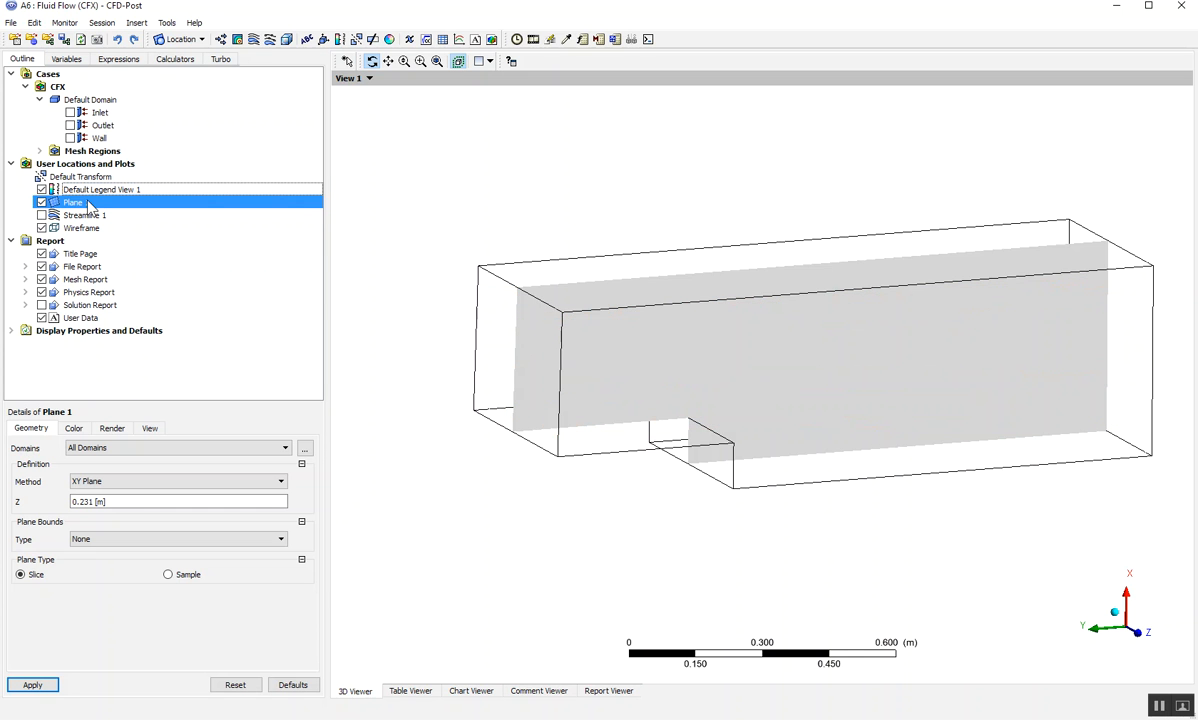
left_click_drag(676, 332, 709, 350)
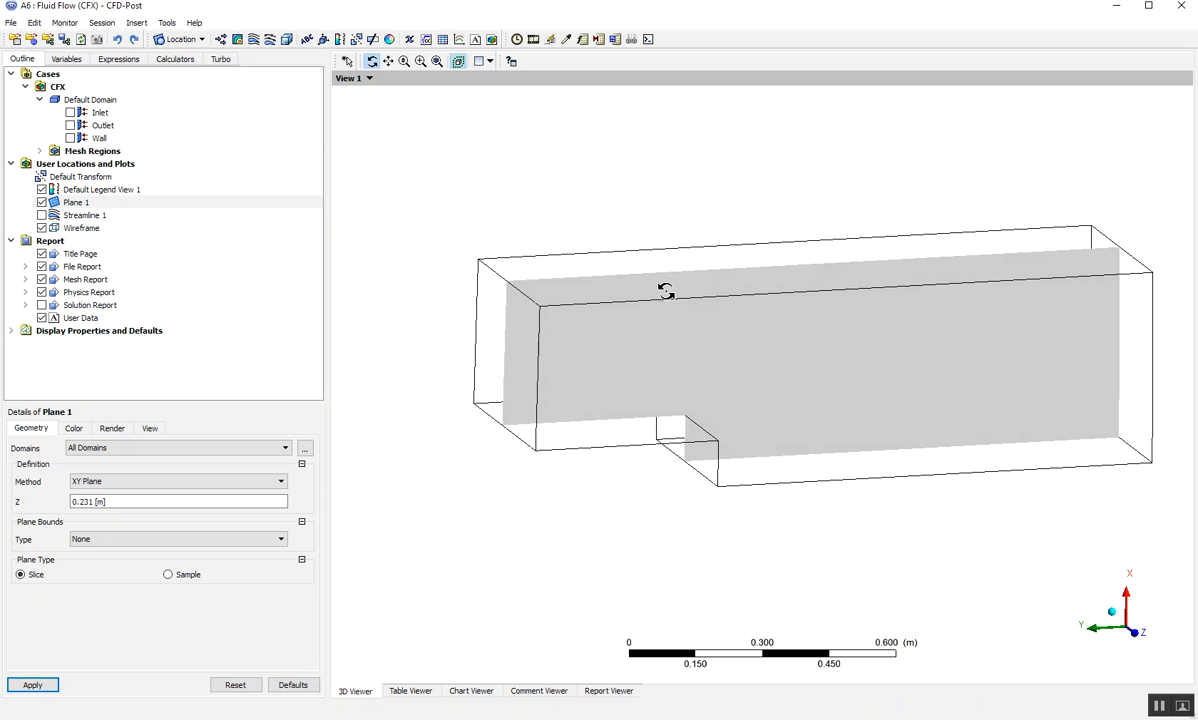
left_click(83, 431)
left_click(87, 449)
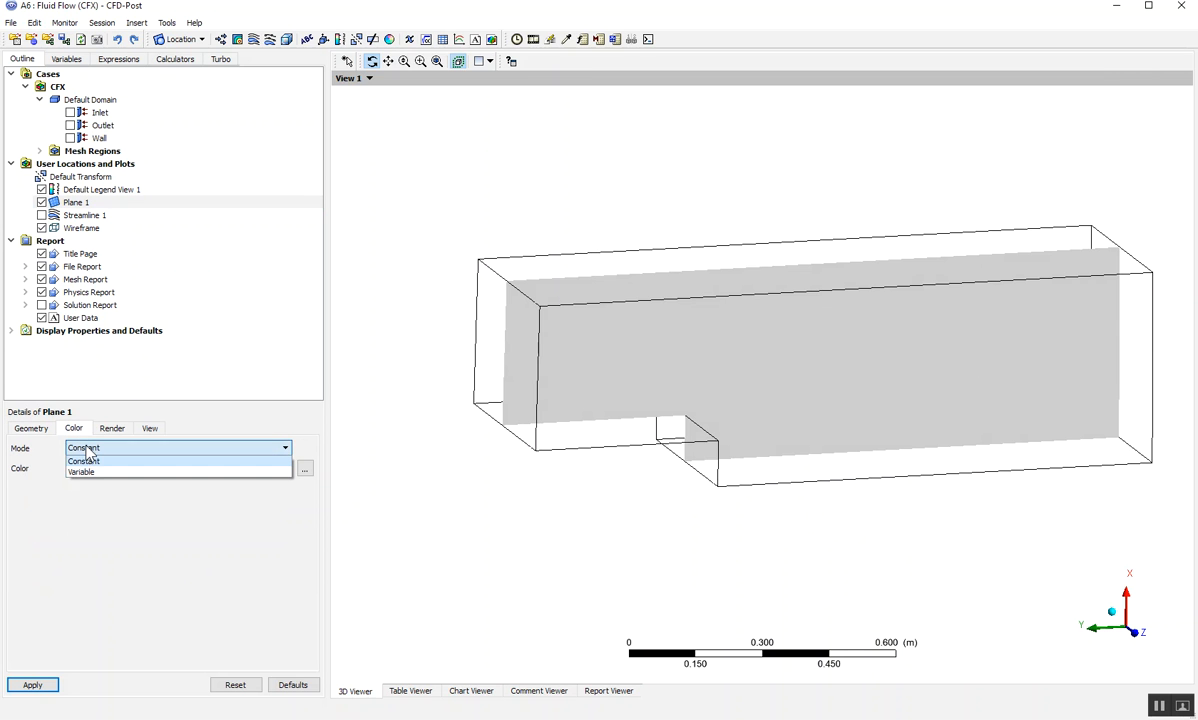
left_click(88, 472)
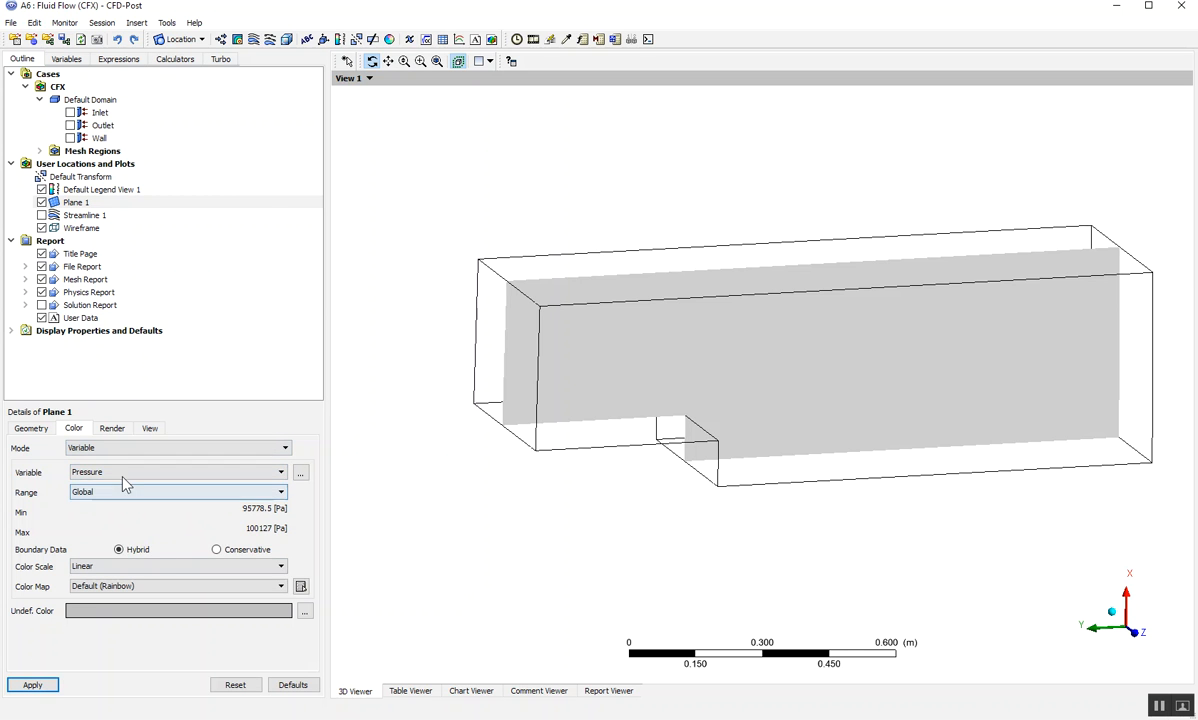
left_click(190, 472)
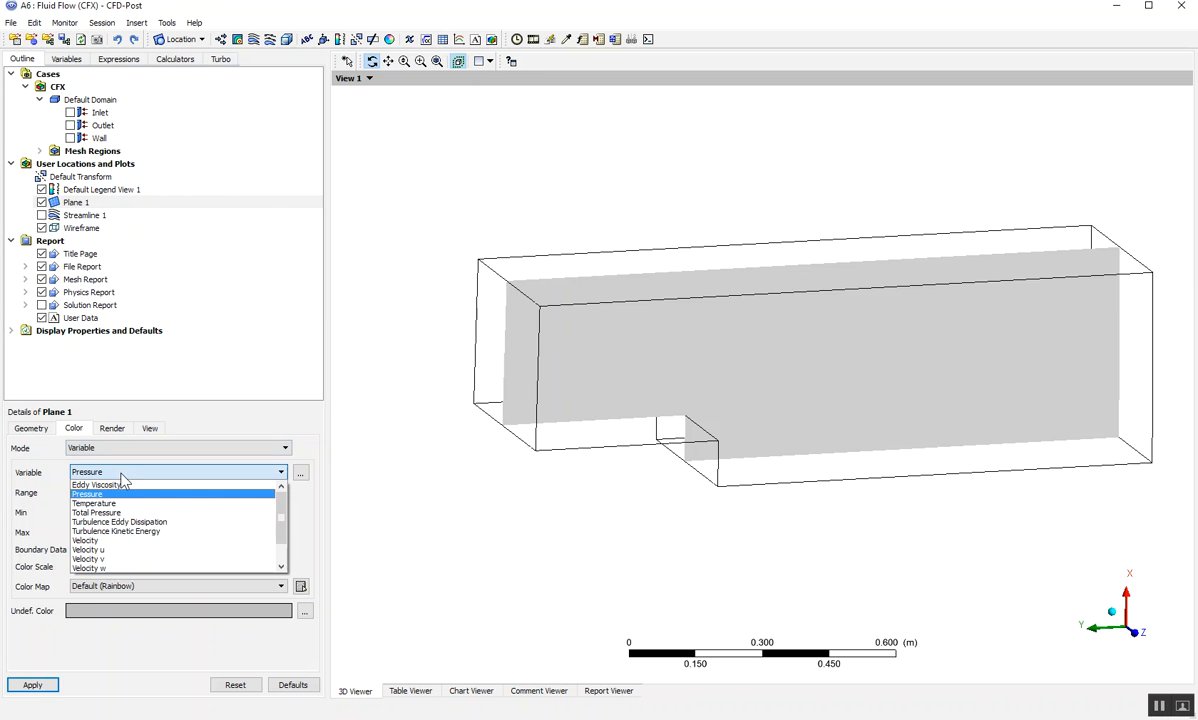
left_click(102, 541)
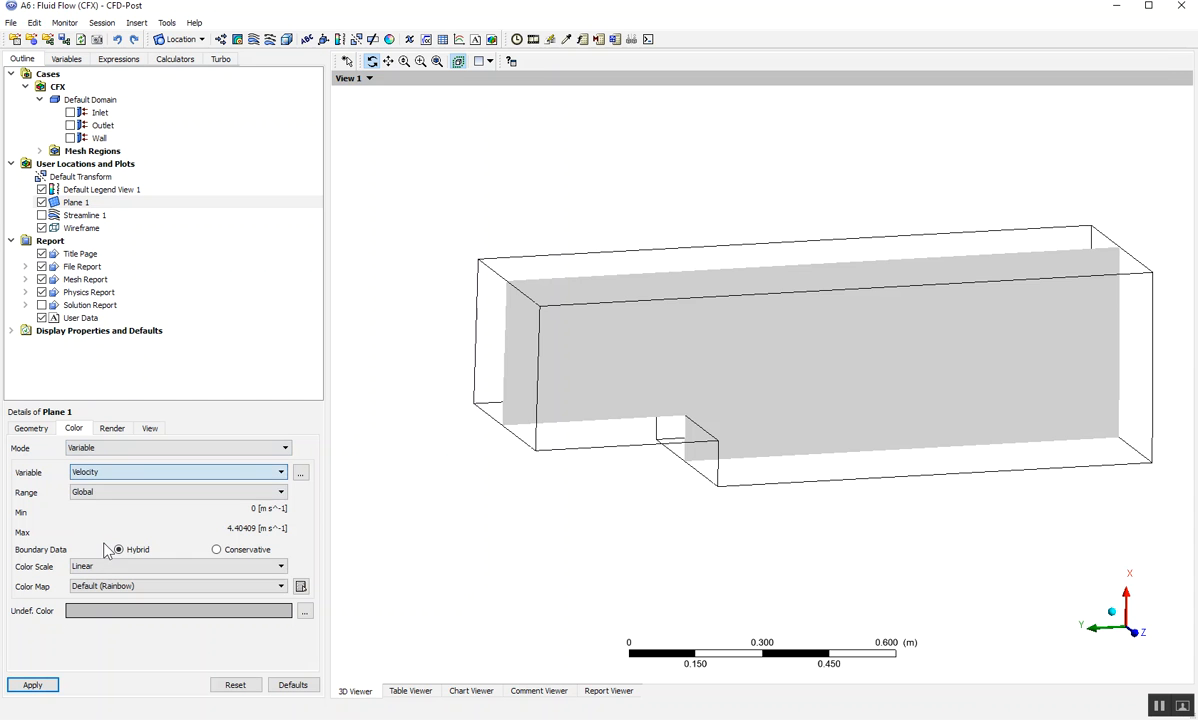
left_click(30, 684)
left_click_drag(624, 430, 623, 409)
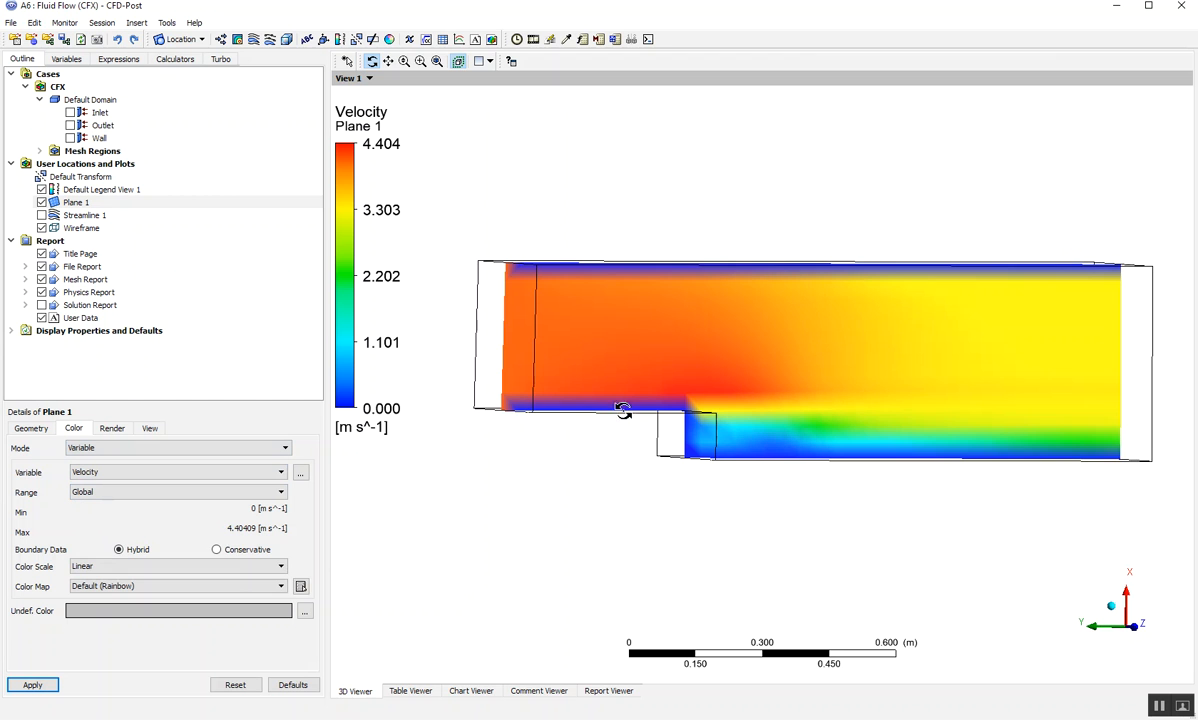
Switch the boundary data of Plane 1's velocity coloring from Hybrid to Conservative.
left_click(217, 549)
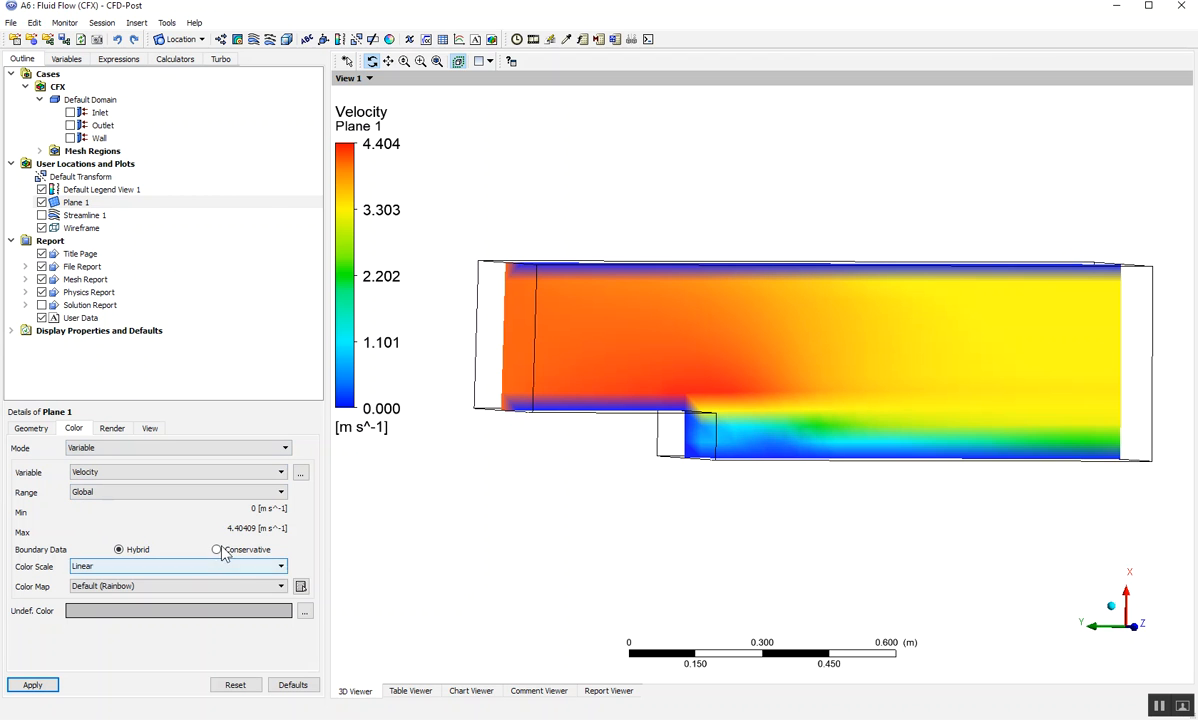
left_click(33, 686)
mouse_move(684, 342)
left_mouse_down()
mouse_move(711, 382)
mouse_move(737, 380)
mouse_move(604, 340)
mouse_move(693, 345)
mouse_move(686, 374)
mouse_move(690, 342)
mouse_move(846, 347)
mouse_move(634, 340)
mouse_move(698, 316)
mouse_move(695, 344)
mouse_move(676, 340)
left_mouse_up()
scroll(877, 377, "up", 3)
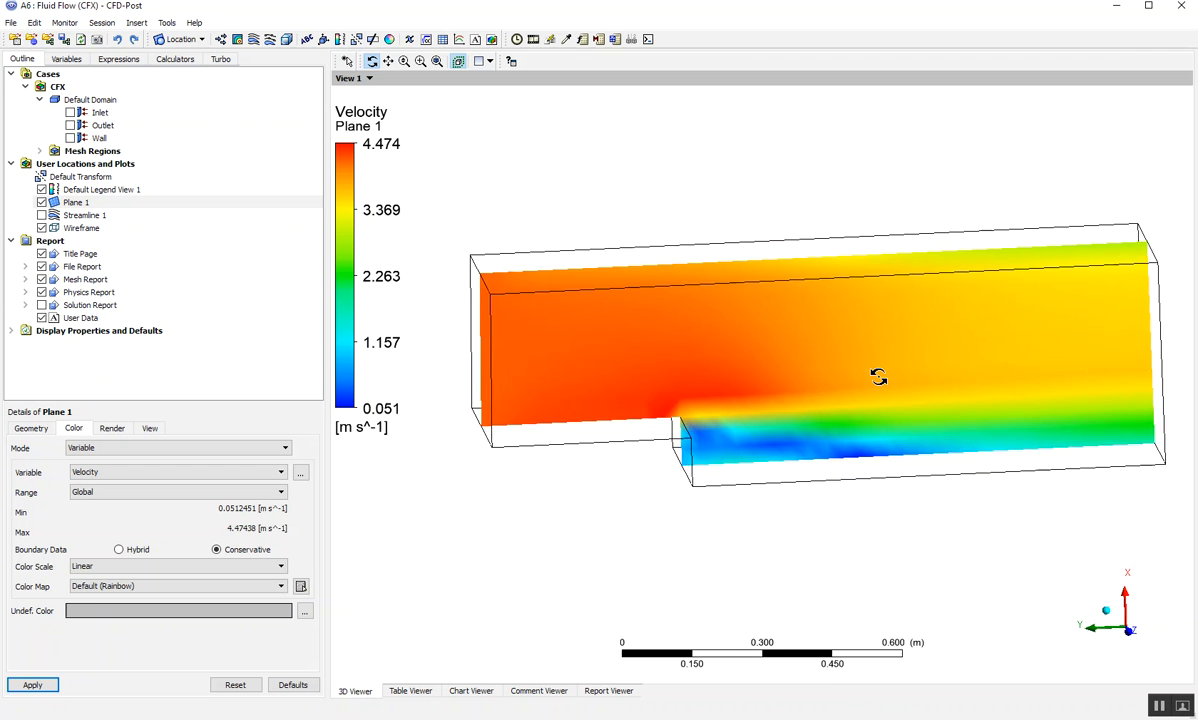
Examine the velocity distribution on Plane 1 around and behind the step in an enlarged 3D viewer.
left_click_drag(748, 353, 812, 335)
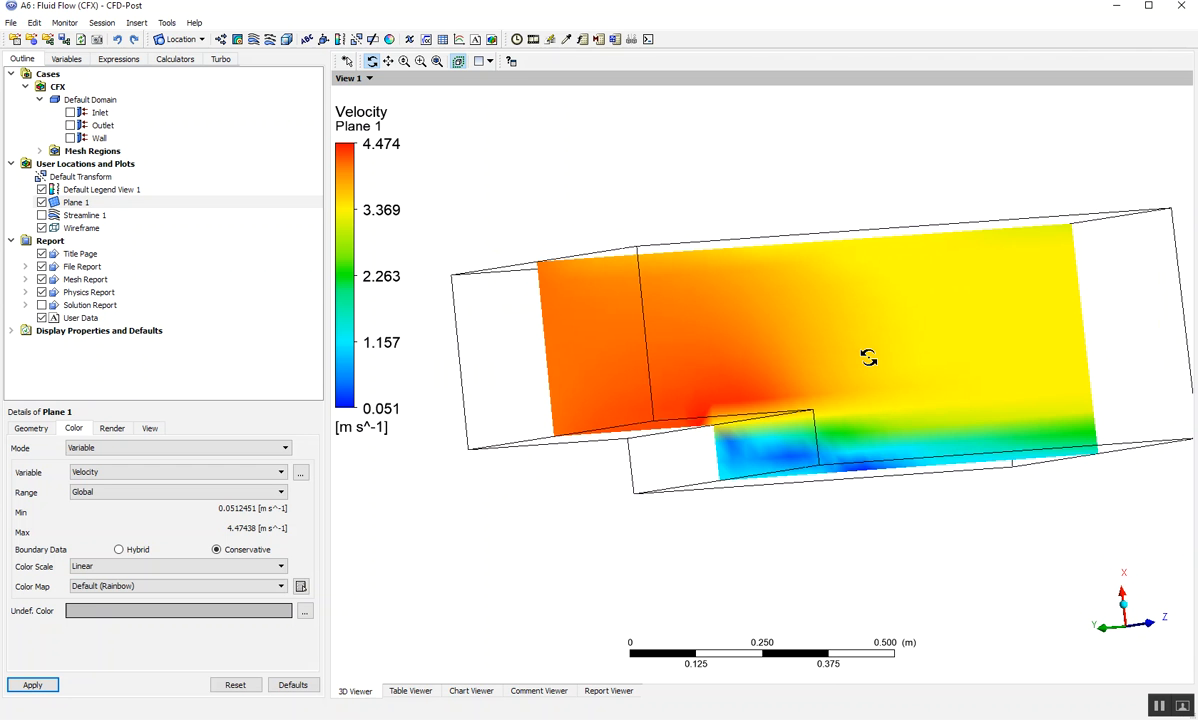
left_click_drag(686, 346, 703, 388)
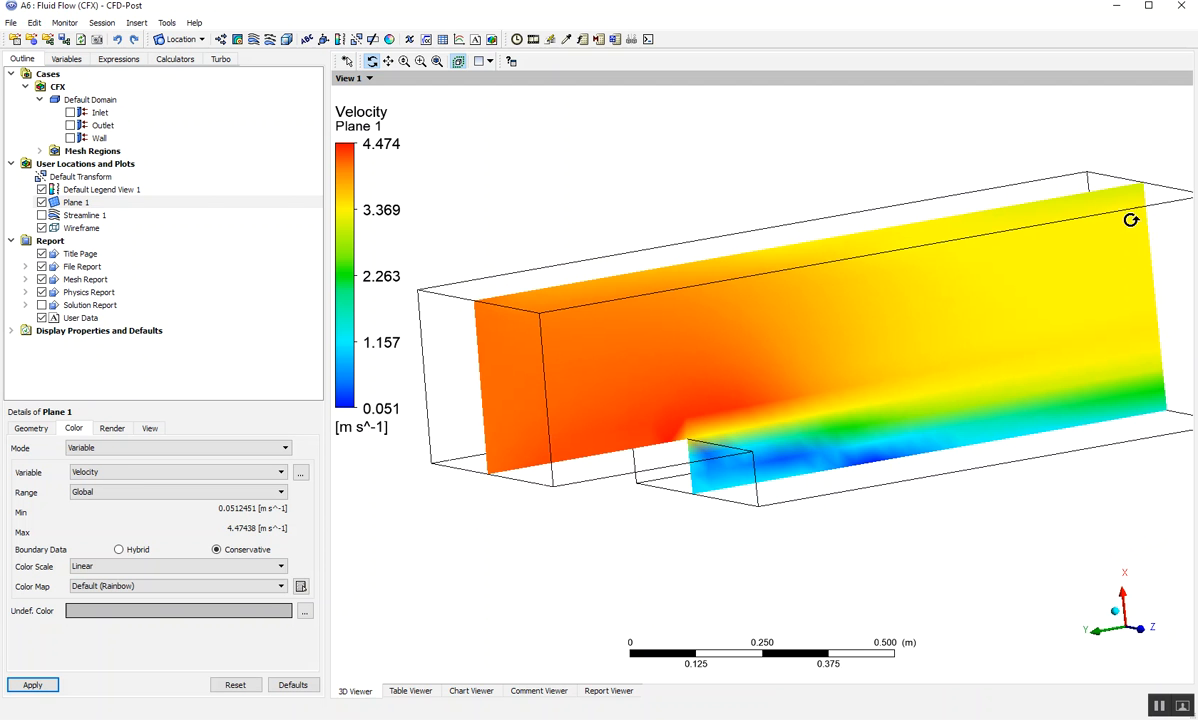
left_click_drag(1167, 405, 1111, 343)
left_click_drag(1141, 350, 1046, 366)
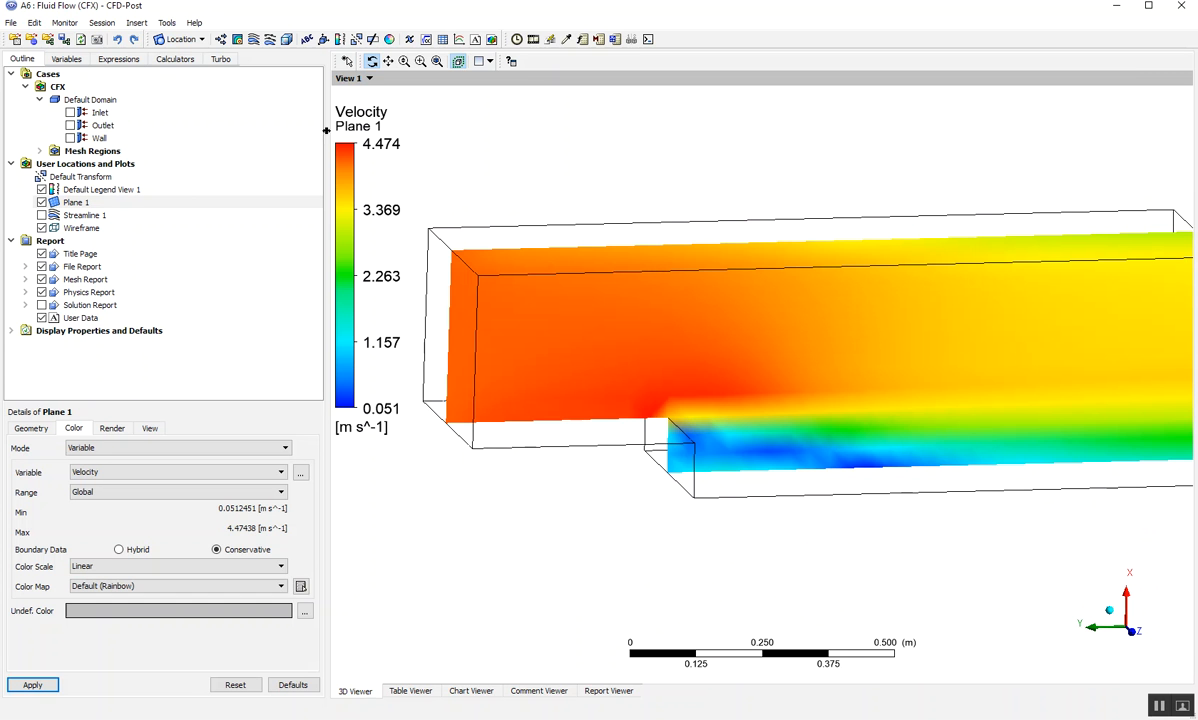
left_click_drag(324, 130, 183, 128)
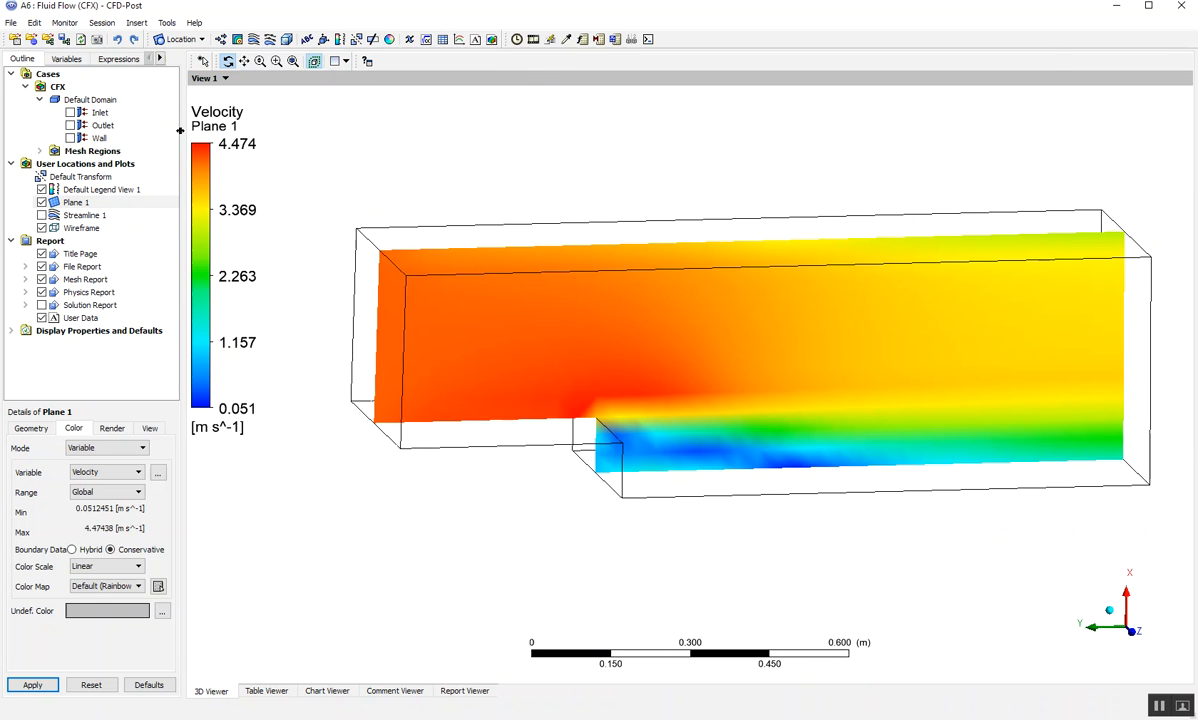
left_click(248, 61)
left_click_drag(890, 404, 808, 388)
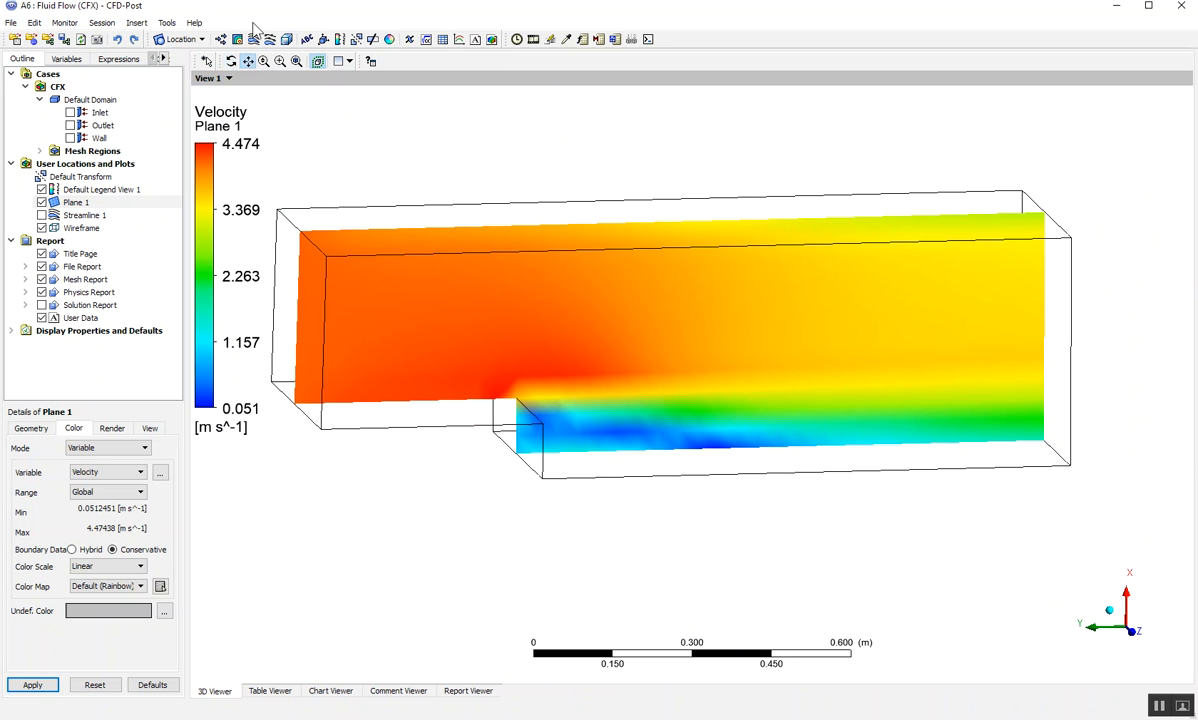
left_click(231, 61)
left_click_drag(663, 323, 713, 341)
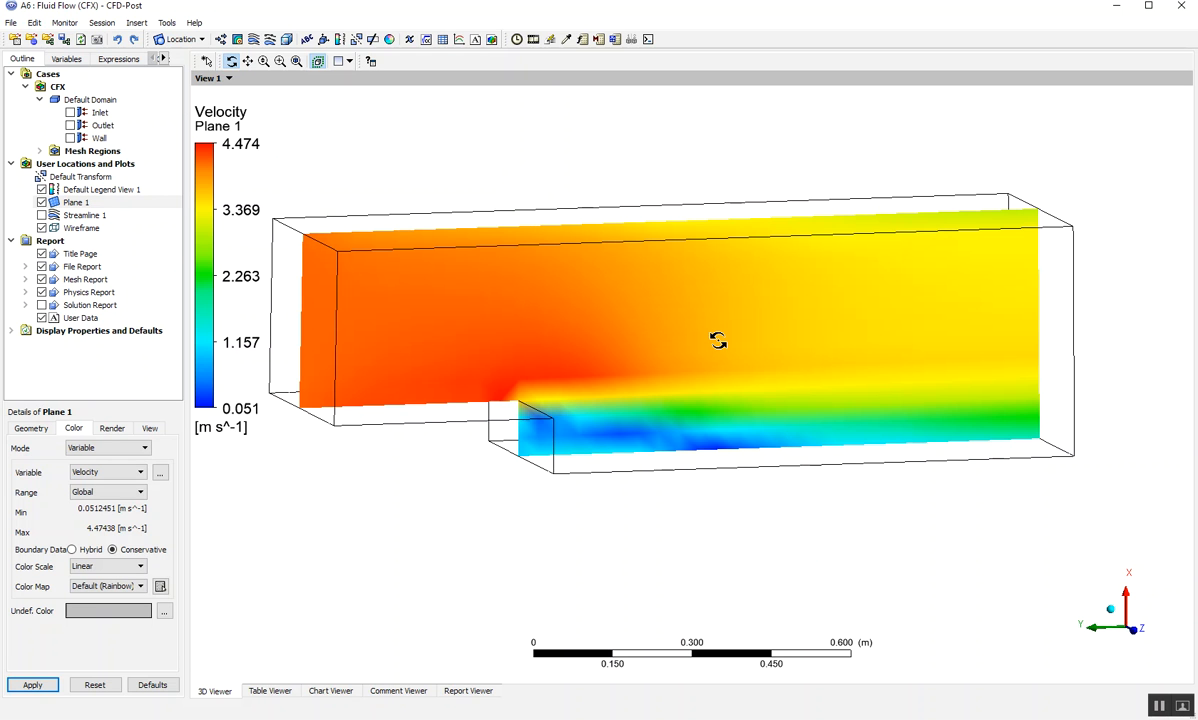
left_click_drag(661, 303, 710, 339)
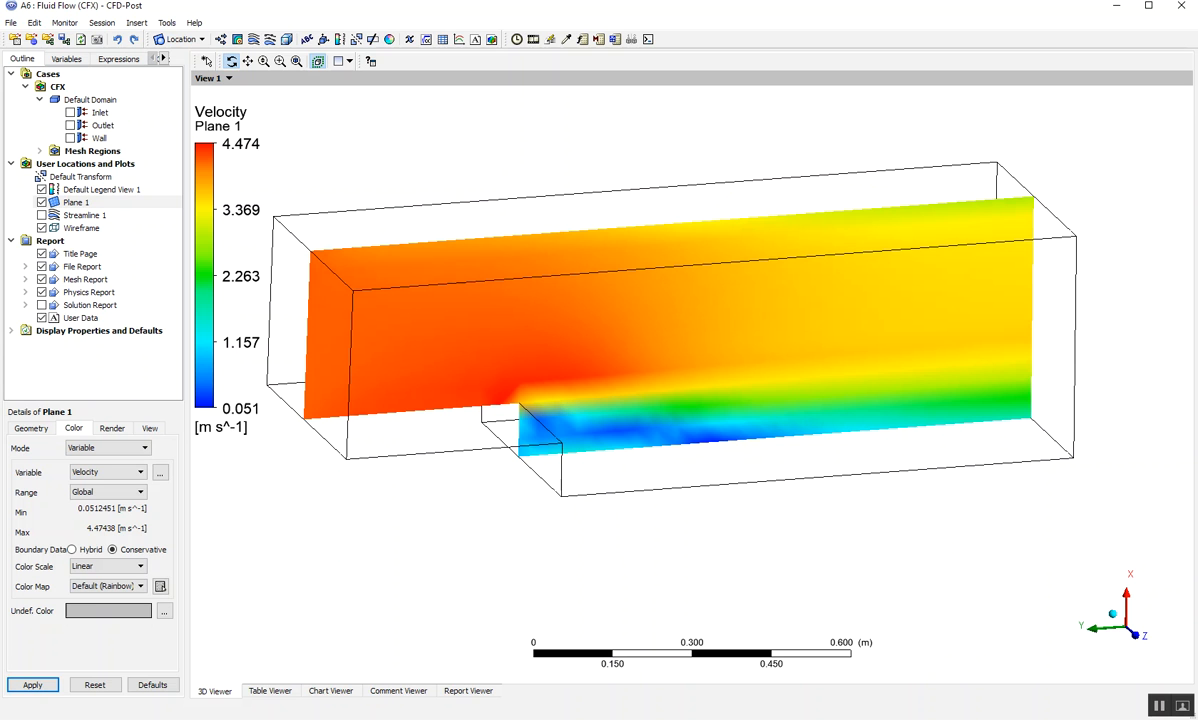
Switch to the exercise PDF in Adobe Acrobat Pro and read through to the Backward-Facing-Step geometry drawing and theory comparison on page 4.
left_click(714, 718)
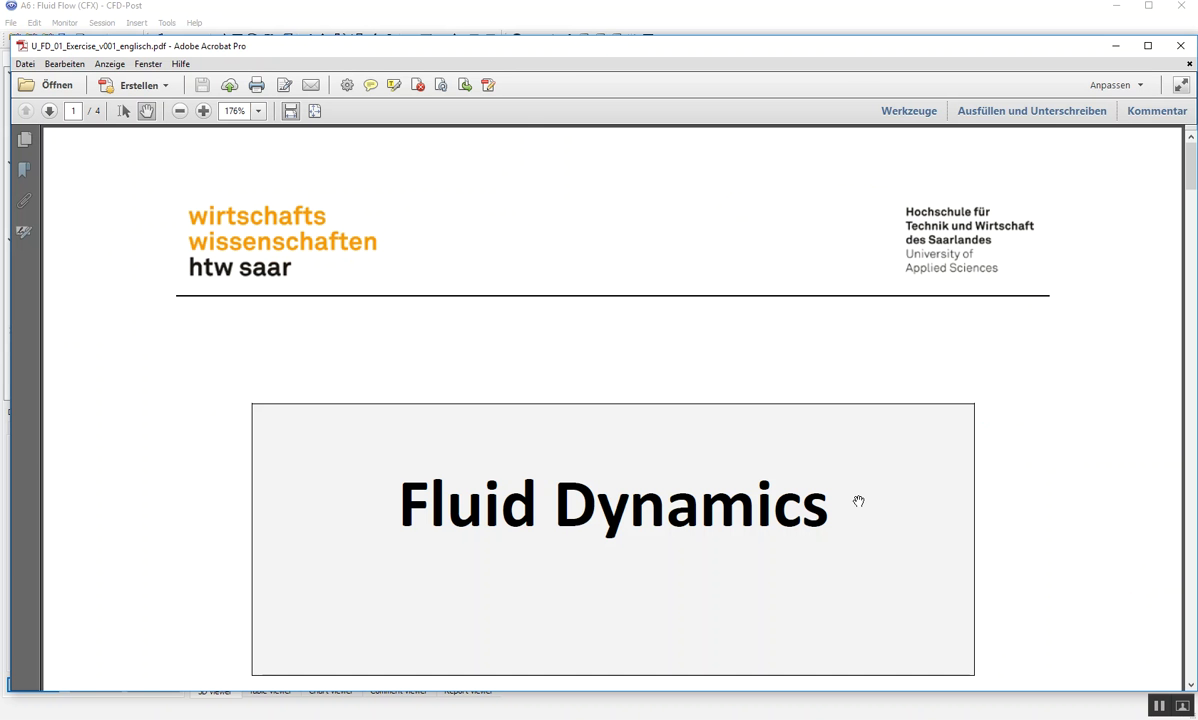
left_click_drag(564, 50, 576, 54)
scroll(947, 284, "down", 3)
scroll(947, 284, "down", 10)
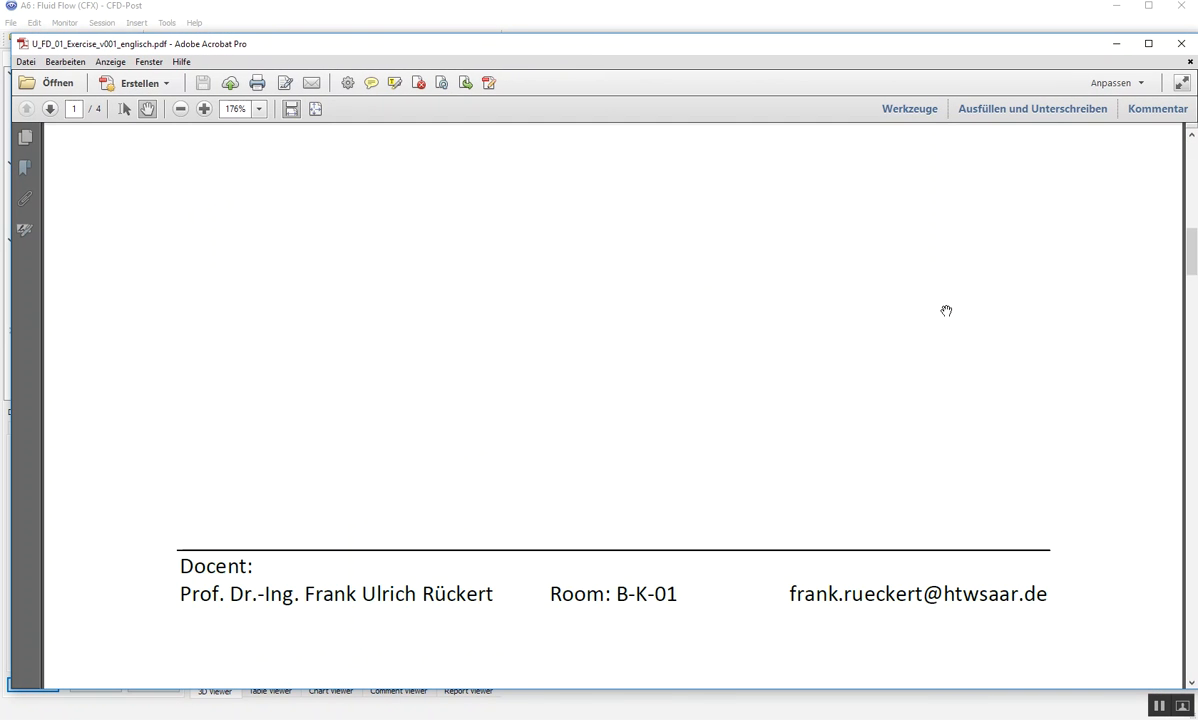
scroll(952, 329, "down", 8)
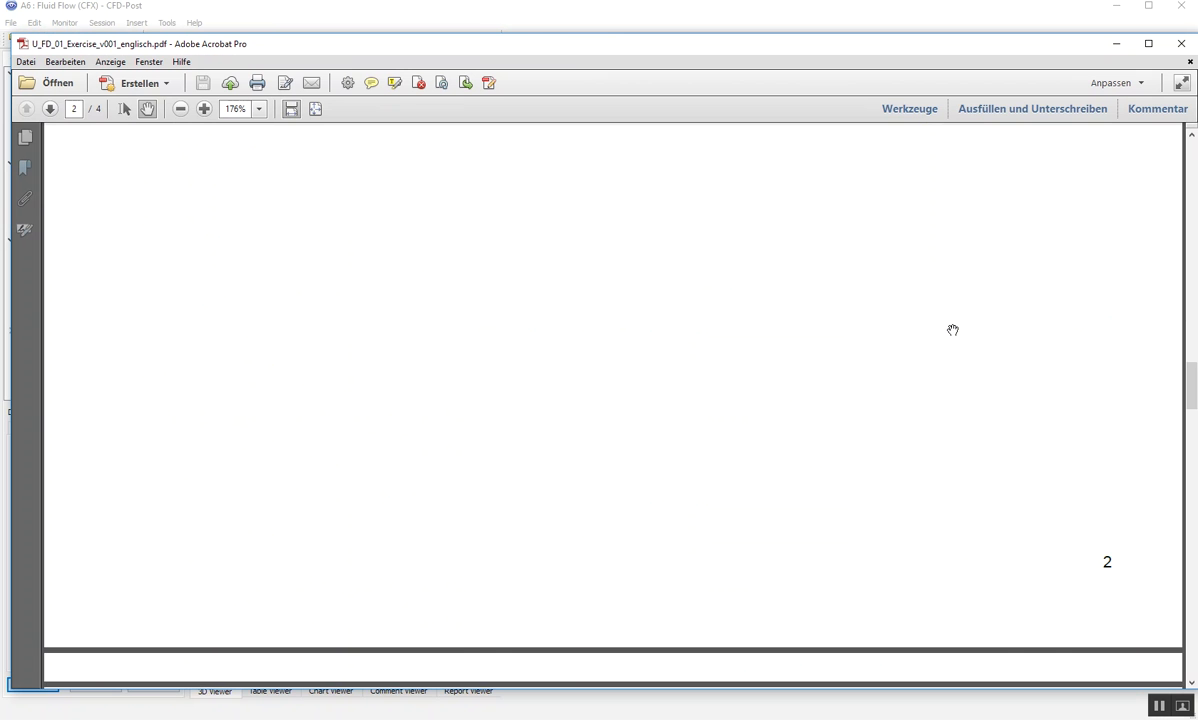
scroll(954, 334, "down", 16)
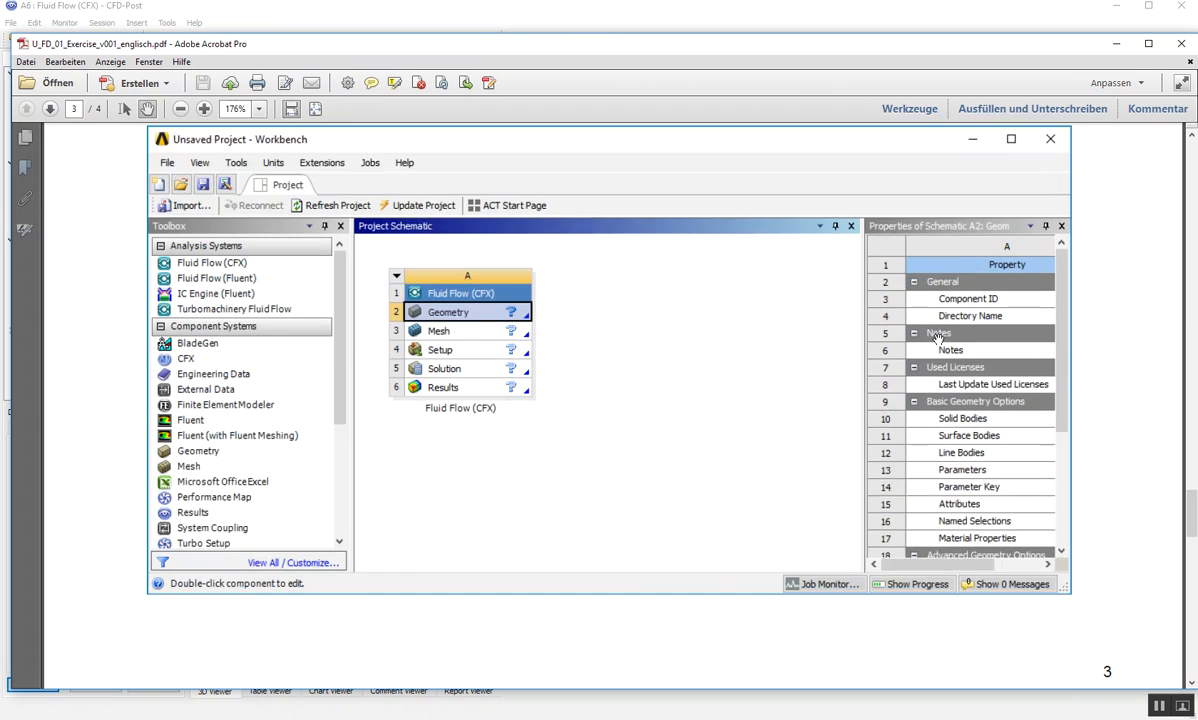
scroll(937, 338, "down", 15)
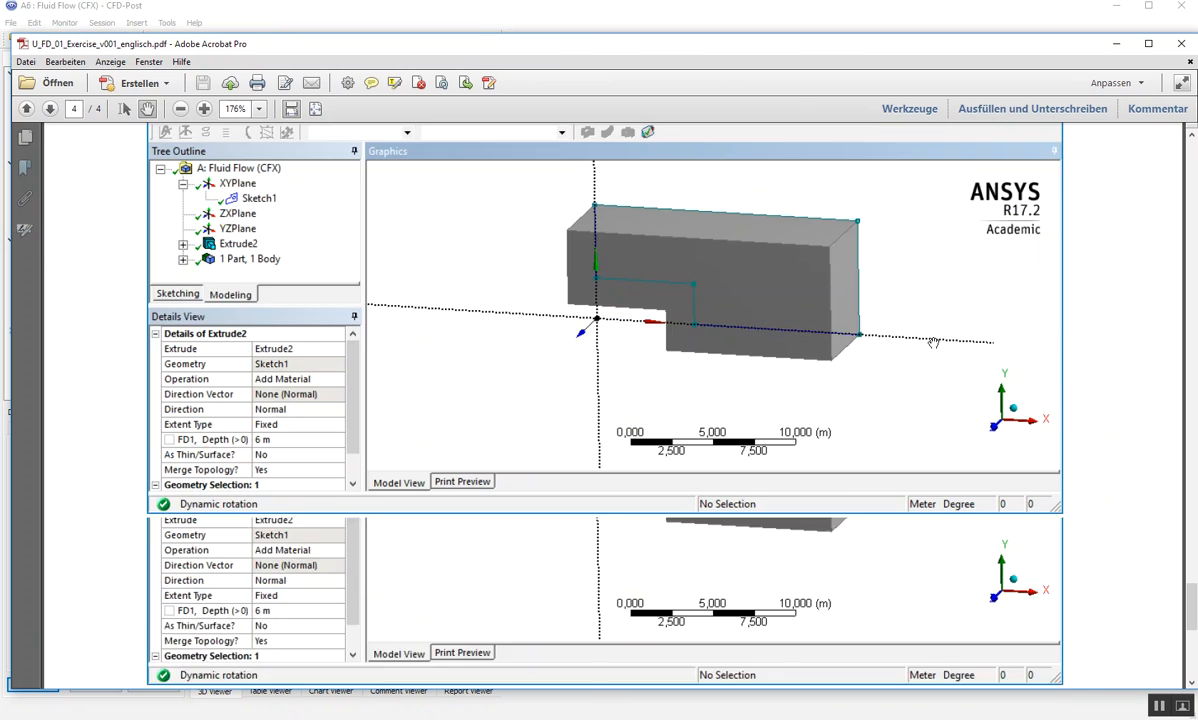
scroll(934, 344, "down", 6)
scroll(934, 344, "up", 7)
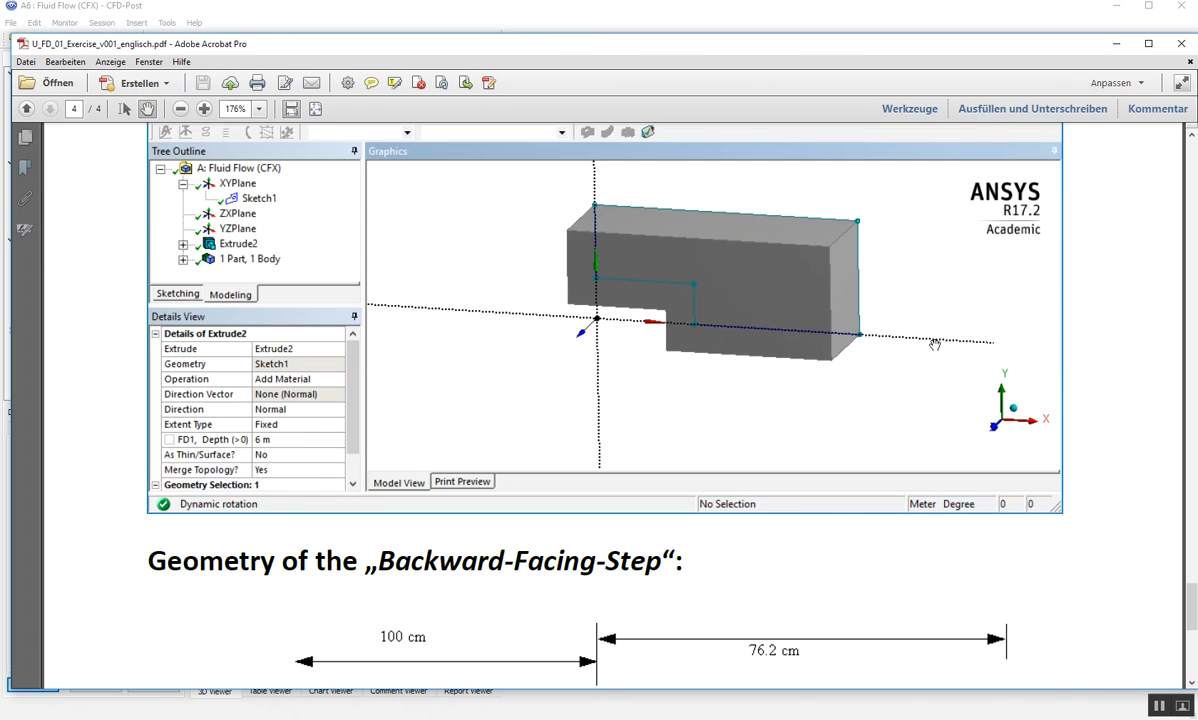
scroll(935, 345, "up", 2)
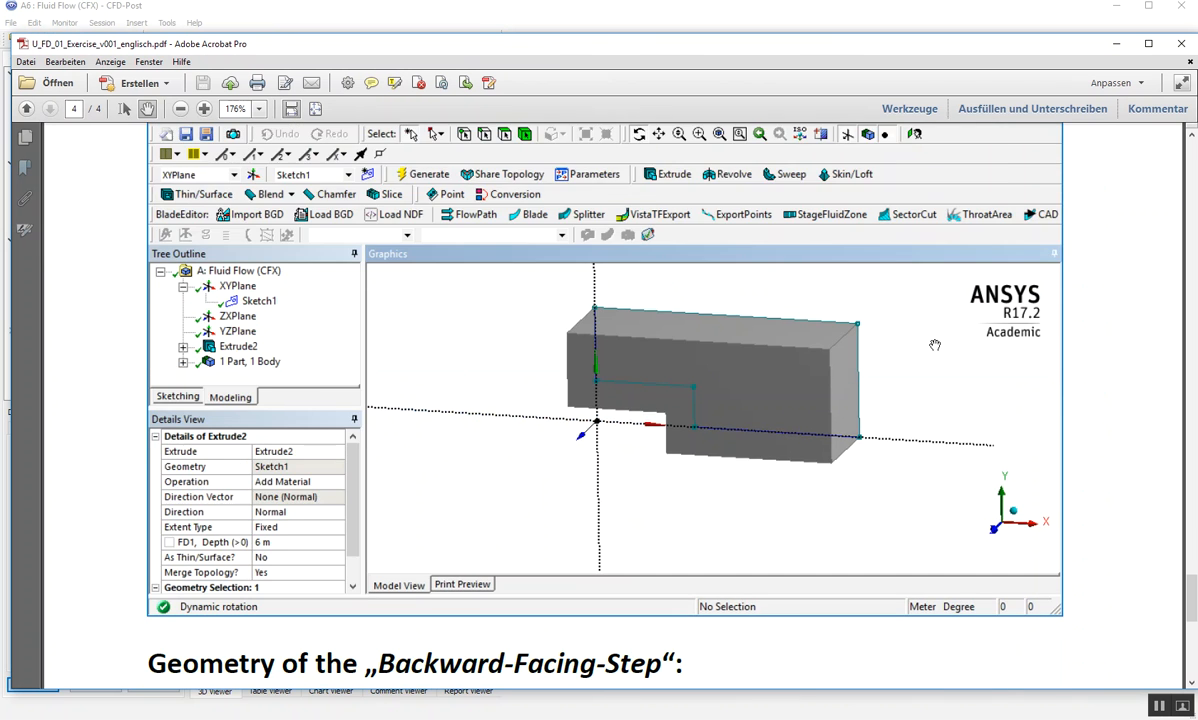
scroll(935, 345, "down", 5)
scroll(935, 343, "down", 5)
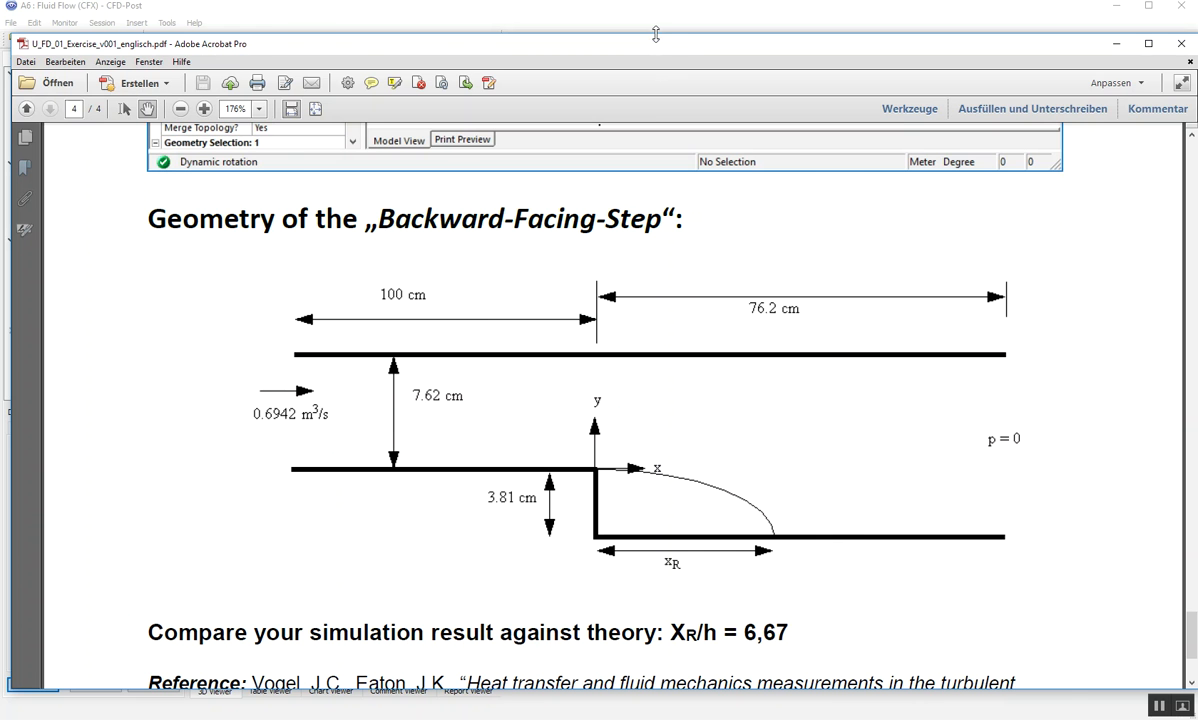
Move the exercise sheet aside and examine the velocity plane in CFD-Post against the Backward-Facing-Step drawing.
left_click_drag(655, 47, 559, 44)
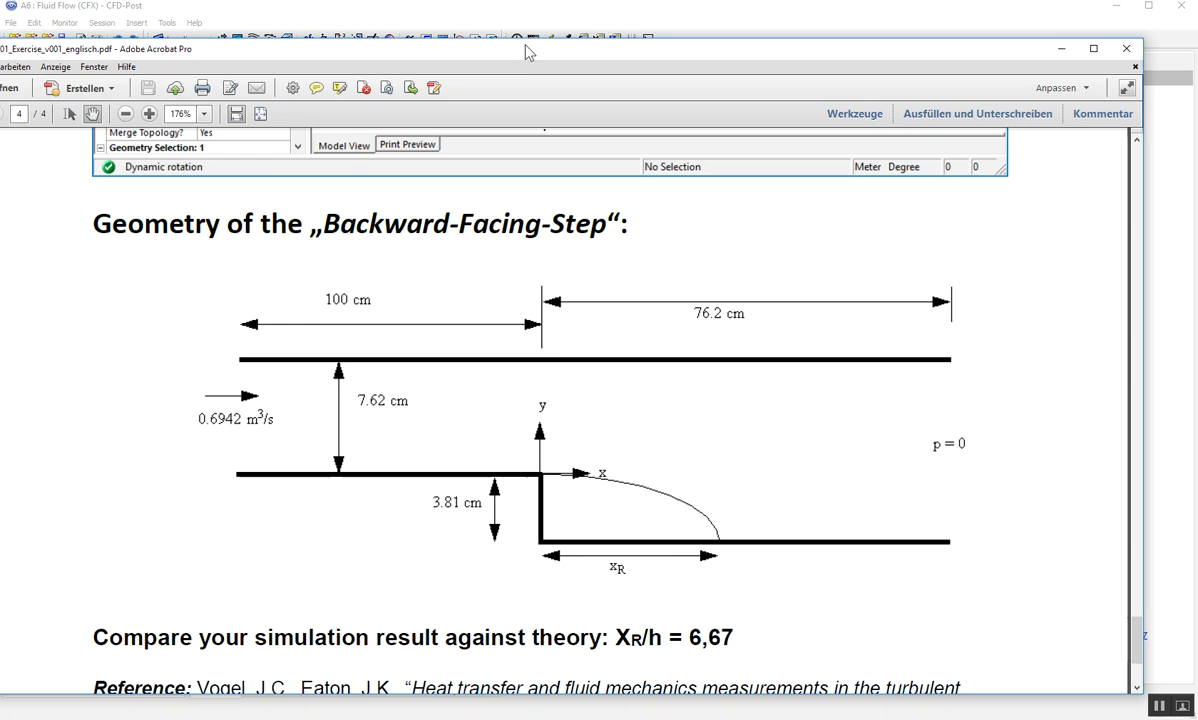
left_click_drag(489, 52, 572, 464)
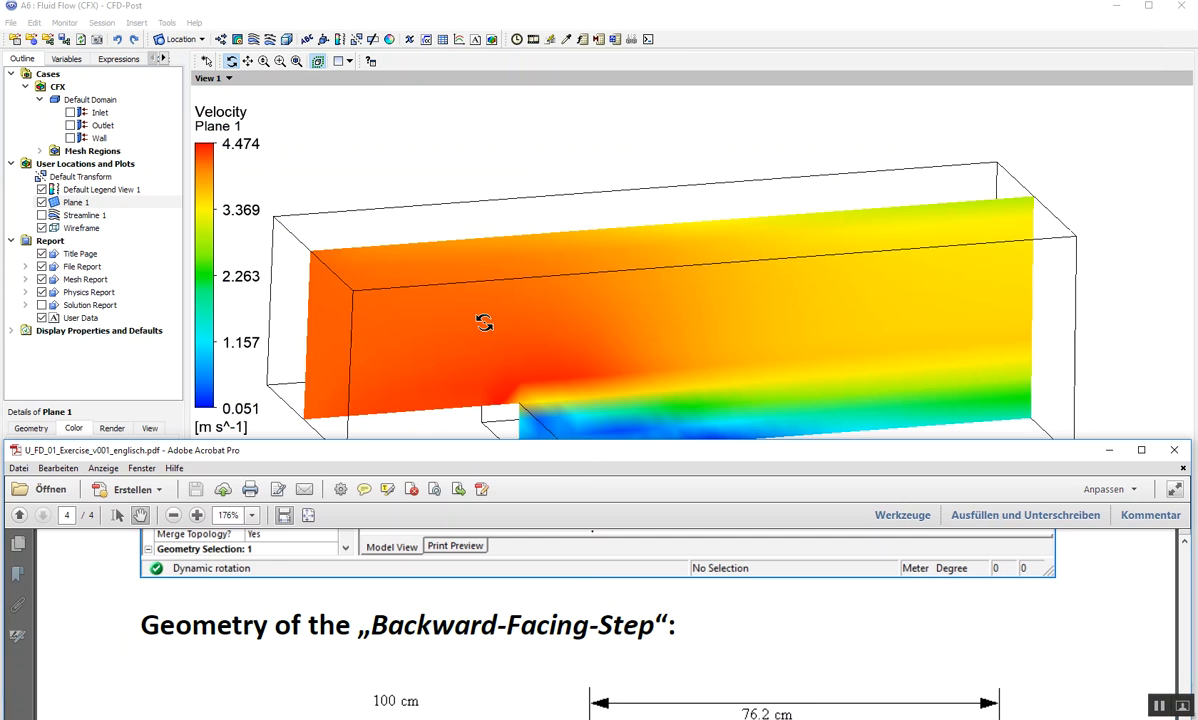
left_click(673, 233)
left_click_drag(673, 233, 873, 279)
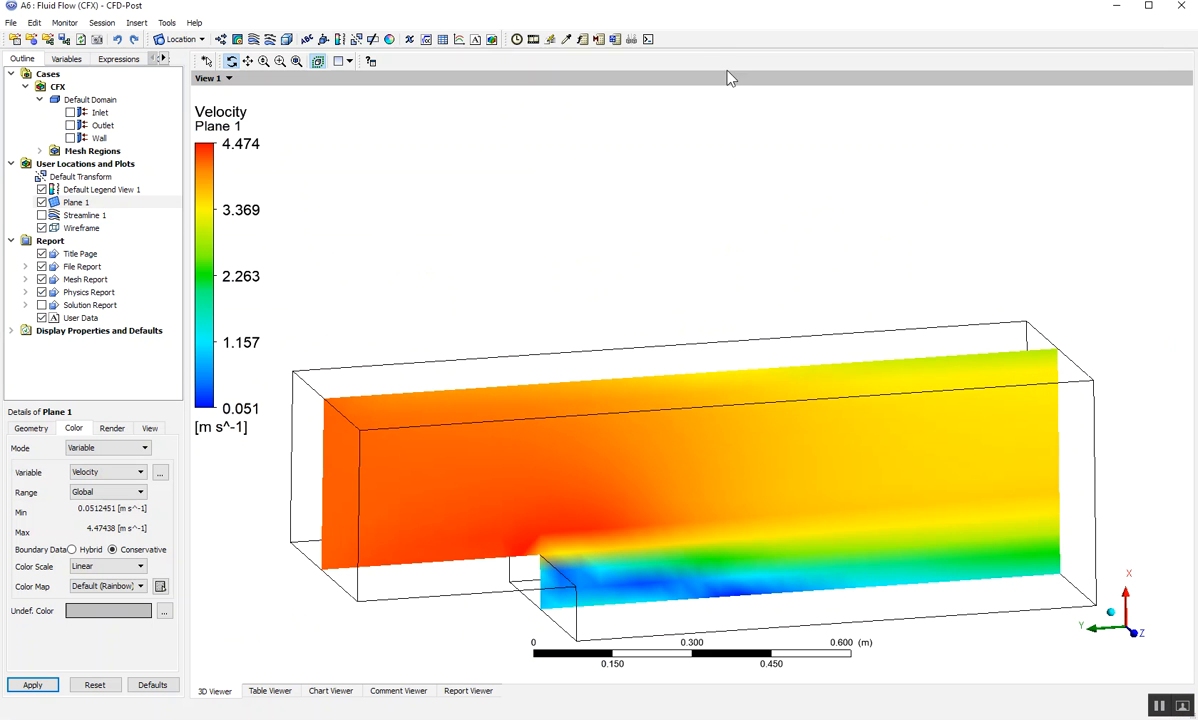
left_click(247, 61)
left_click_drag(885, 438, 881, 350)
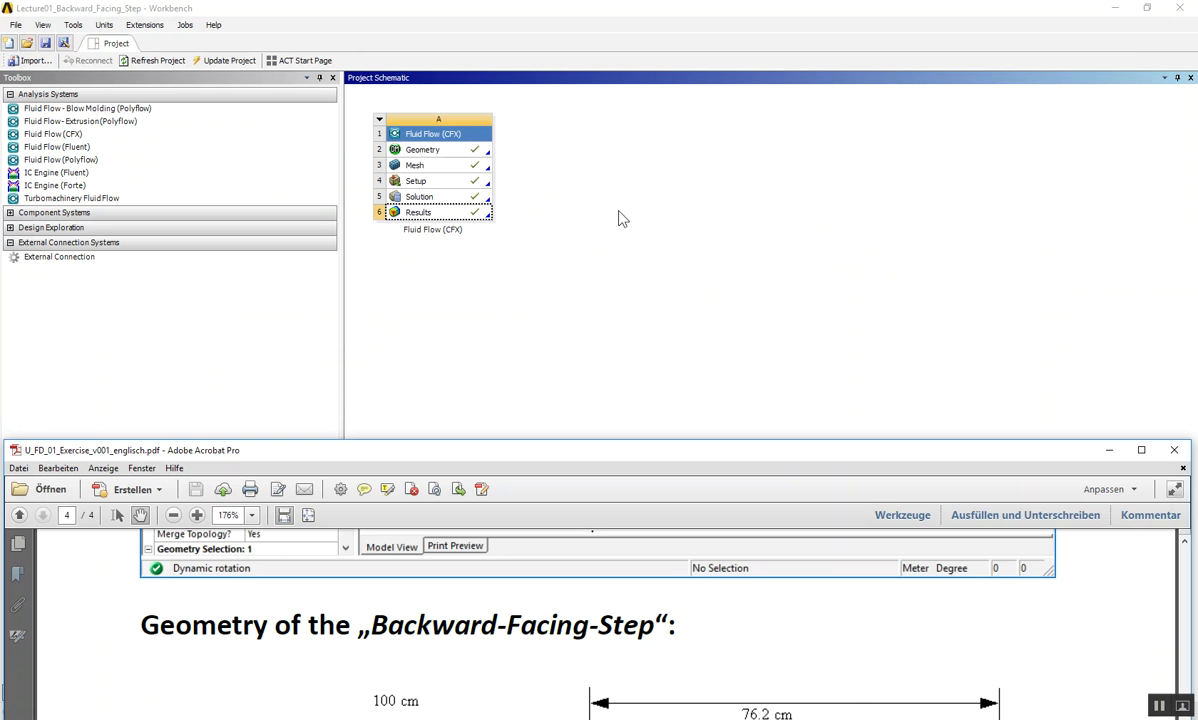
Save the Lecture01_Backward_Facing_Step project in Workbench and open the Fluid Flow (CFX) geometry for editing in DesignModeler.
left_click(45, 44)
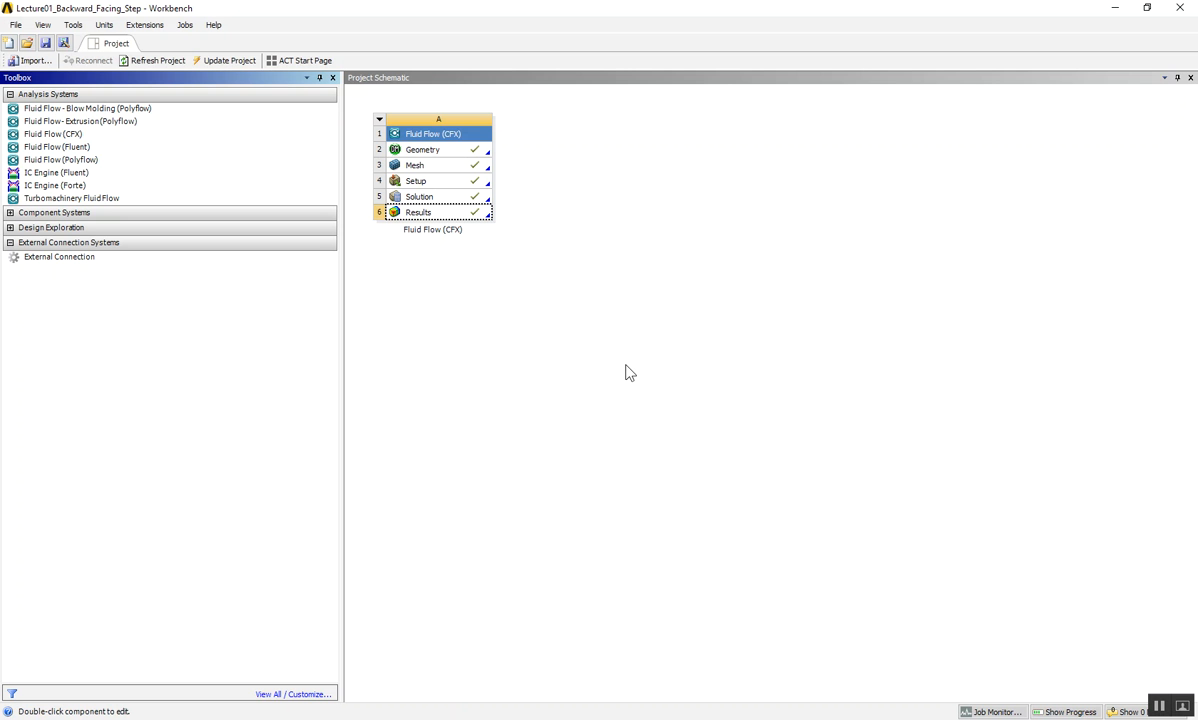
key("alt+Tab")
left_click_drag(632, 448, 631, 559)
left_click(575, 302)
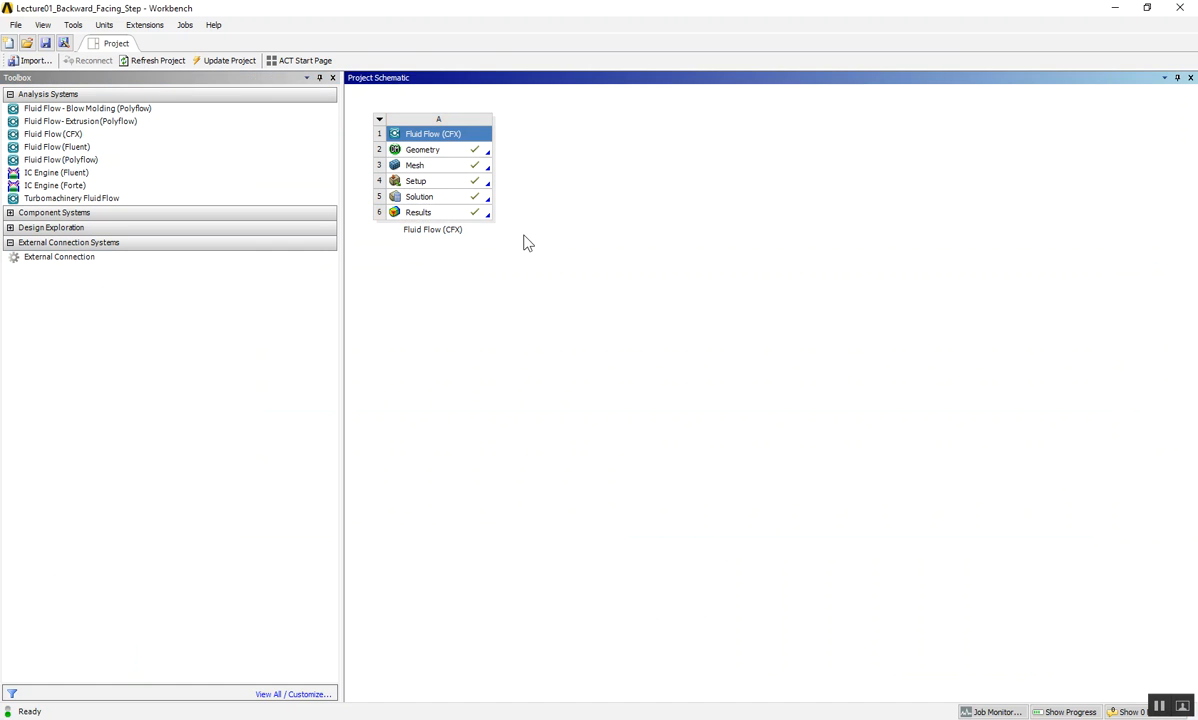
left_click(436, 155)
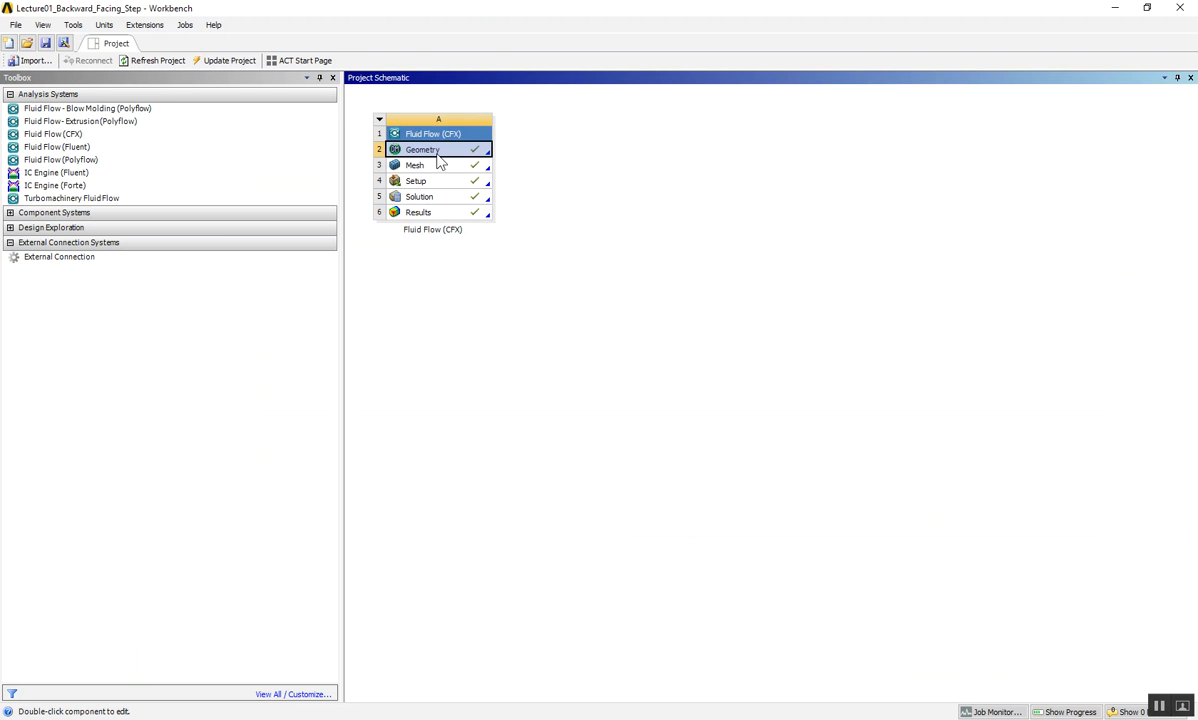
right_click(437, 158)
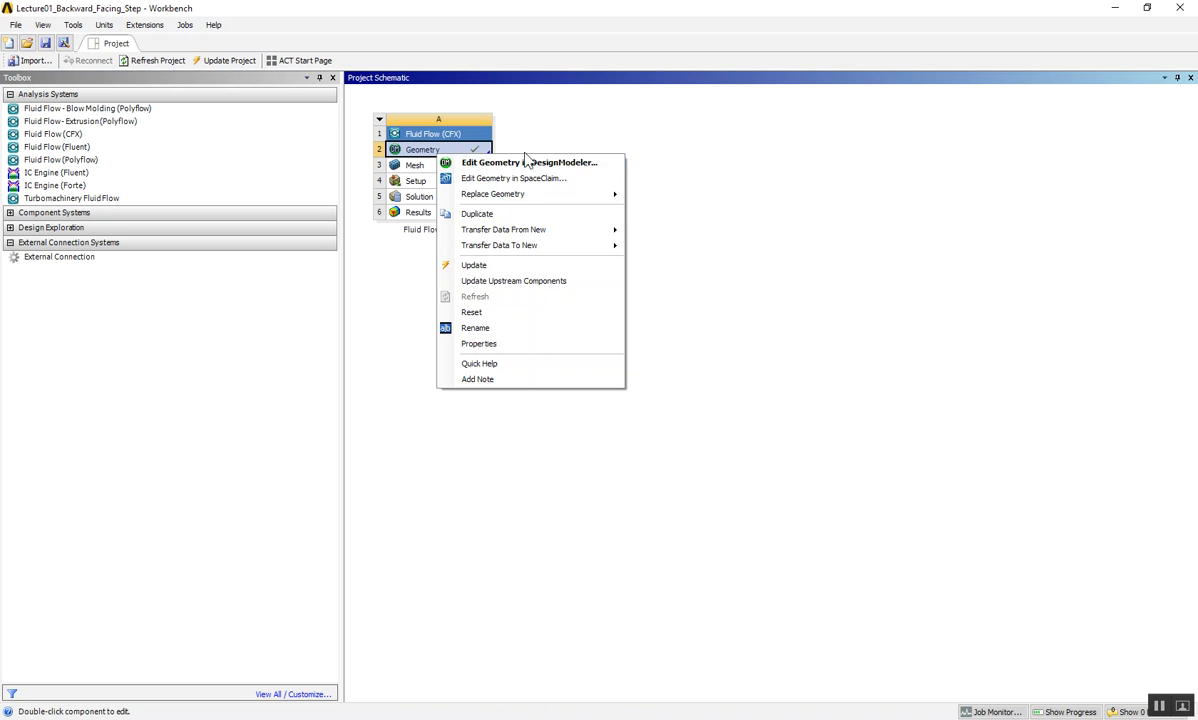
left_click(597, 167)
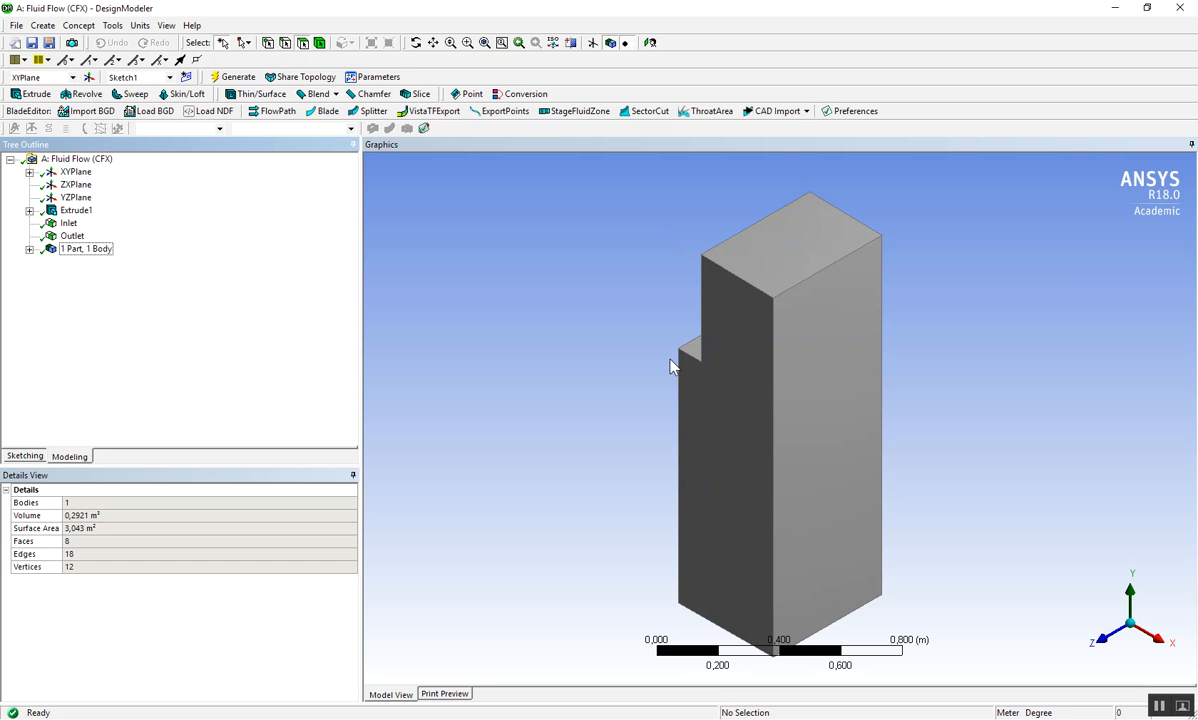
Inspect which faces of the channel body belong to the Inlet and Outlet named selections.
middle_click_drag(594, 397, 640, 370)
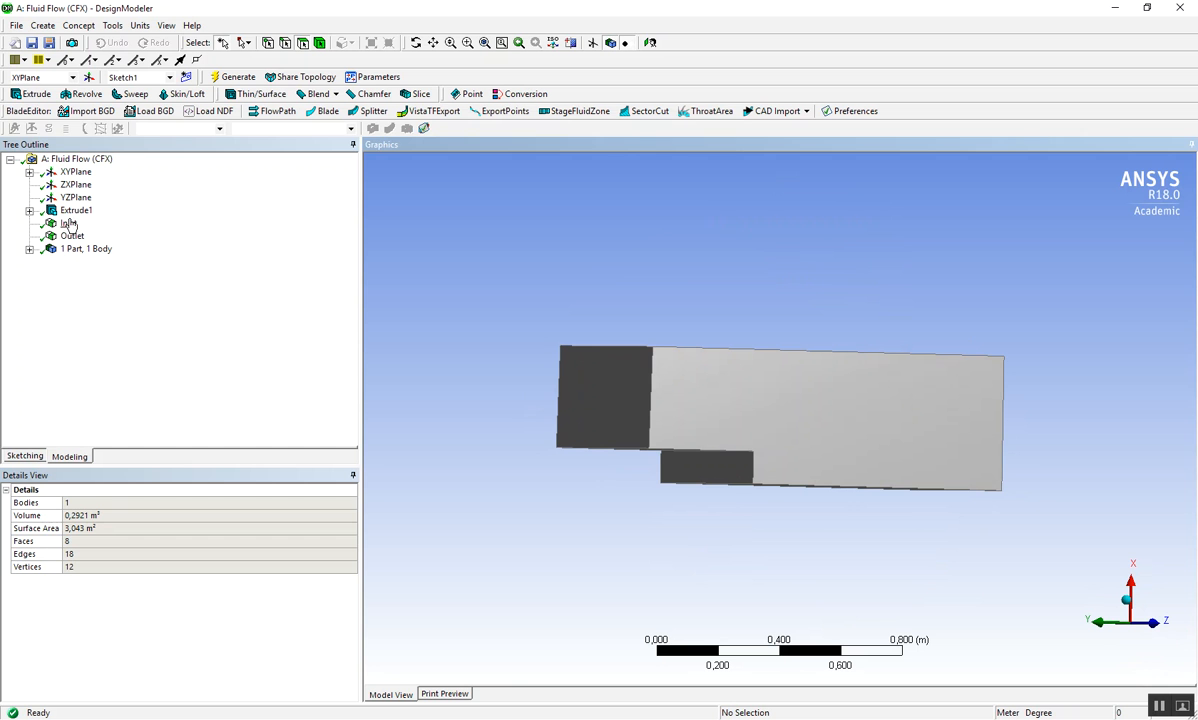
left_click(68, 223)
middle_click_drag(508, 287, 321, 270)
left_click(74, 237)
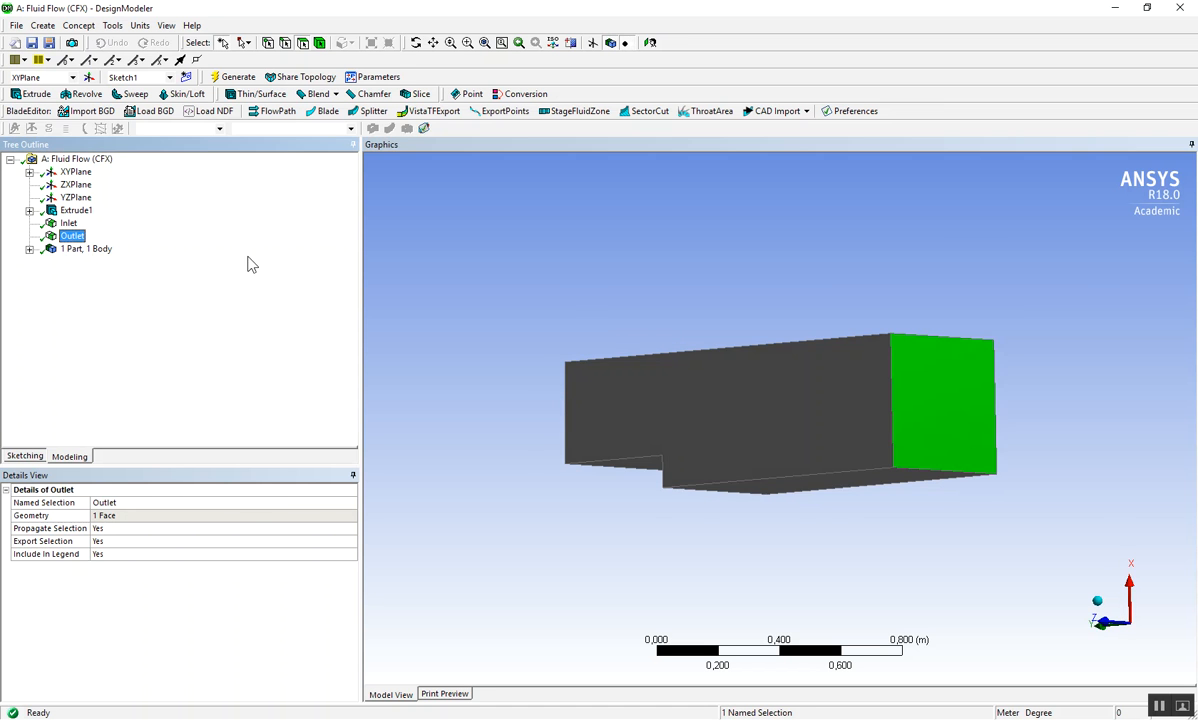
middle_click_drag(508, 302, 708, 343)
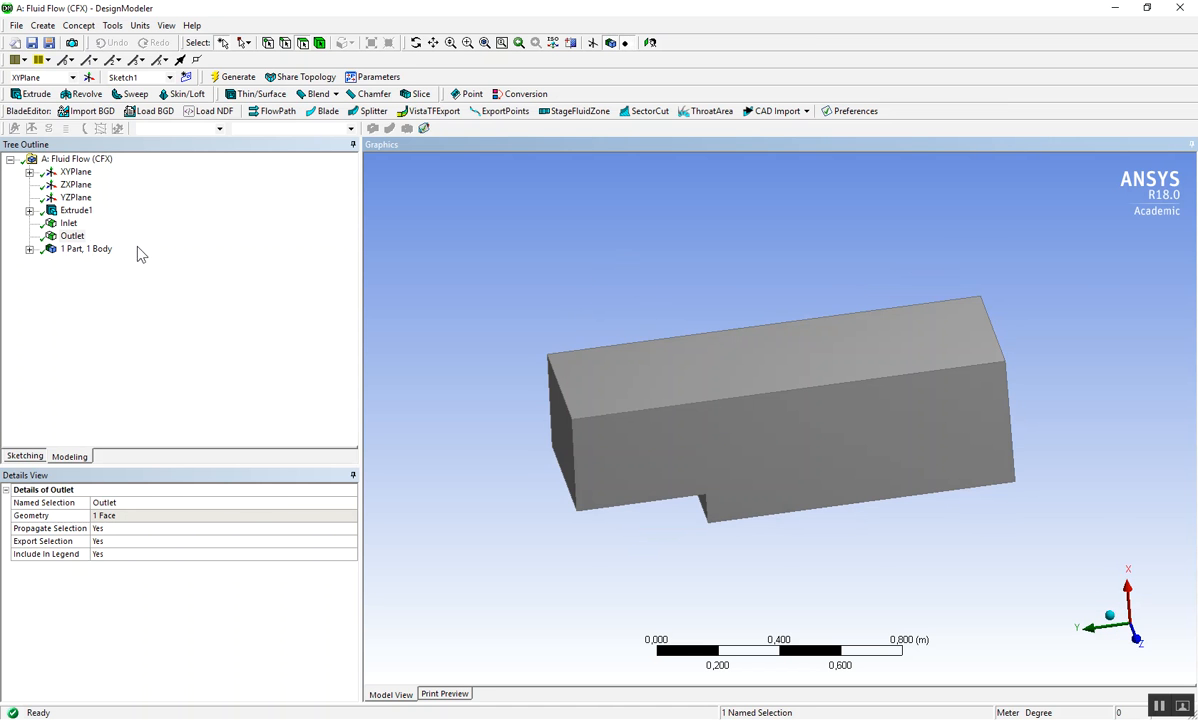
Inspect the Extrude1 feature and the base sketch nested beneath it on the channel body.
left_click(76, 211)
middle_click_drag(508, 300, 579, 245)
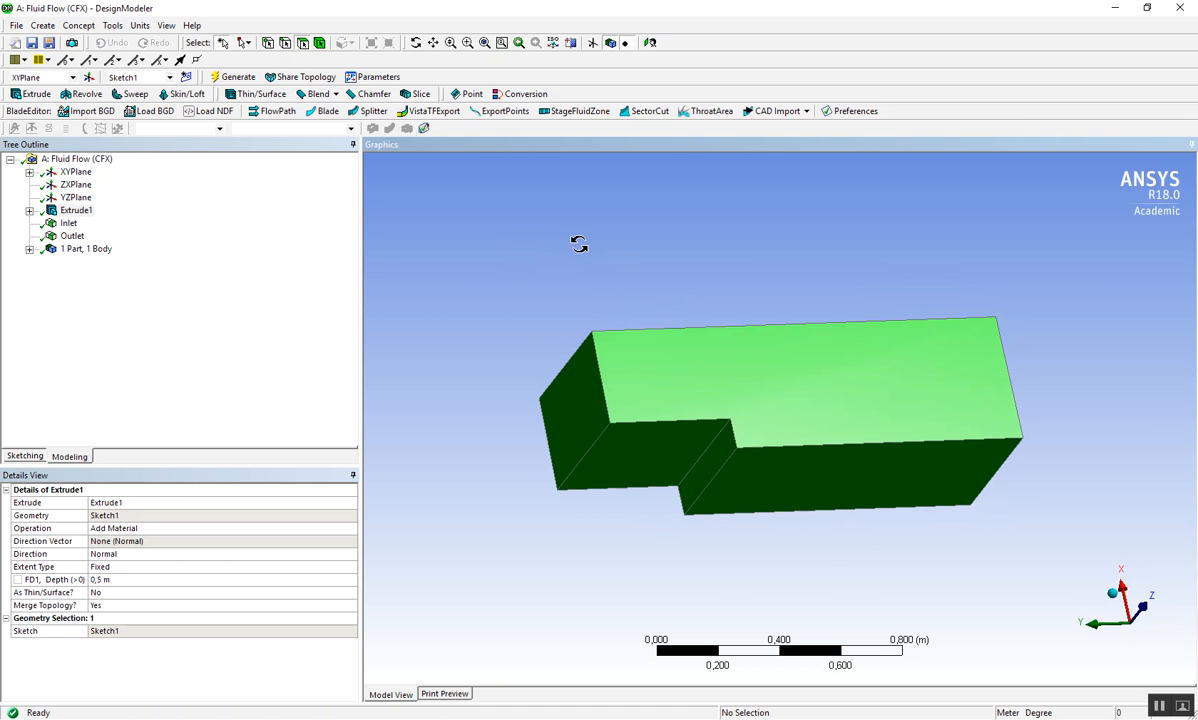
left_click(29, 210)
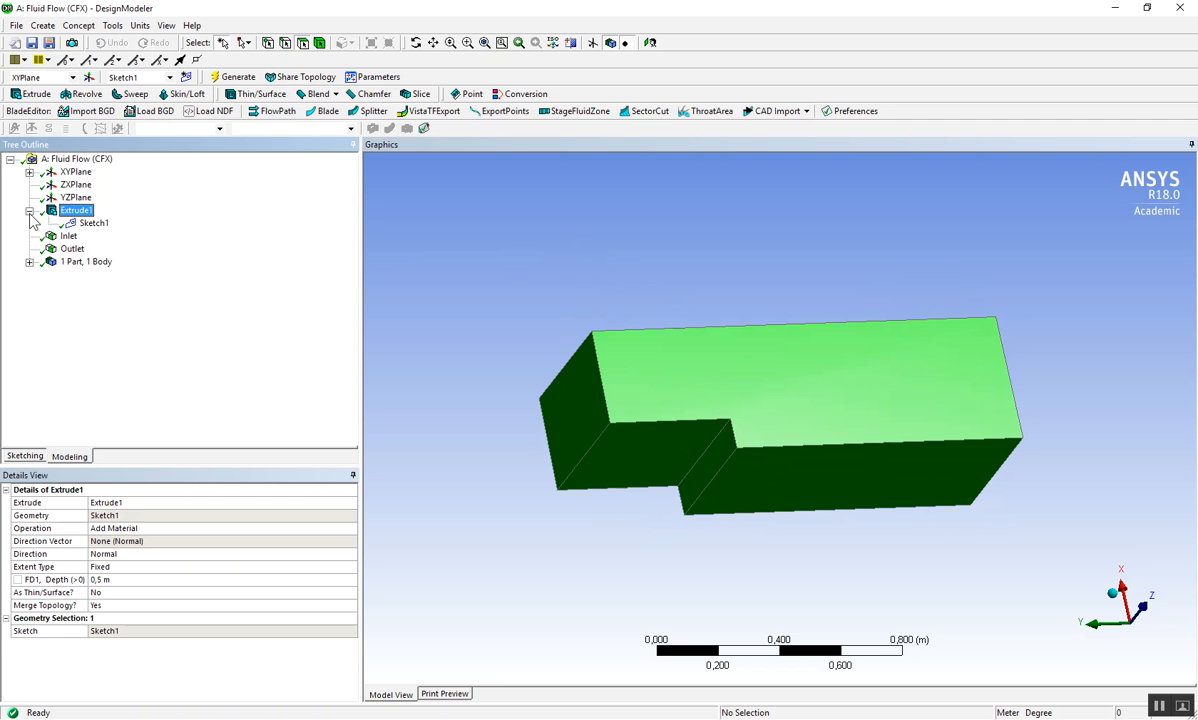
mouse_move(614, 260)
middle_mouse_down()
mouse_move(612, 270)
mouse_move(631, 251)
mouse_move(638, 280)
middle_mouse_up()
left_click(95, 224)
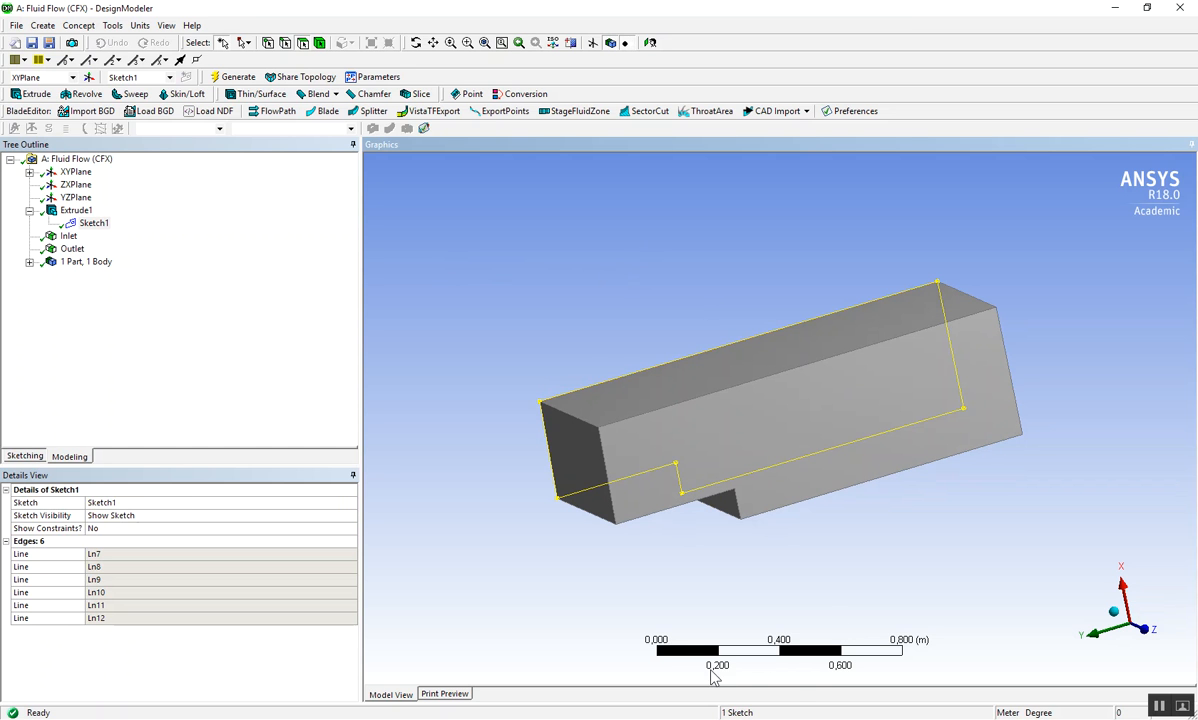
mouse_move(716, 719)
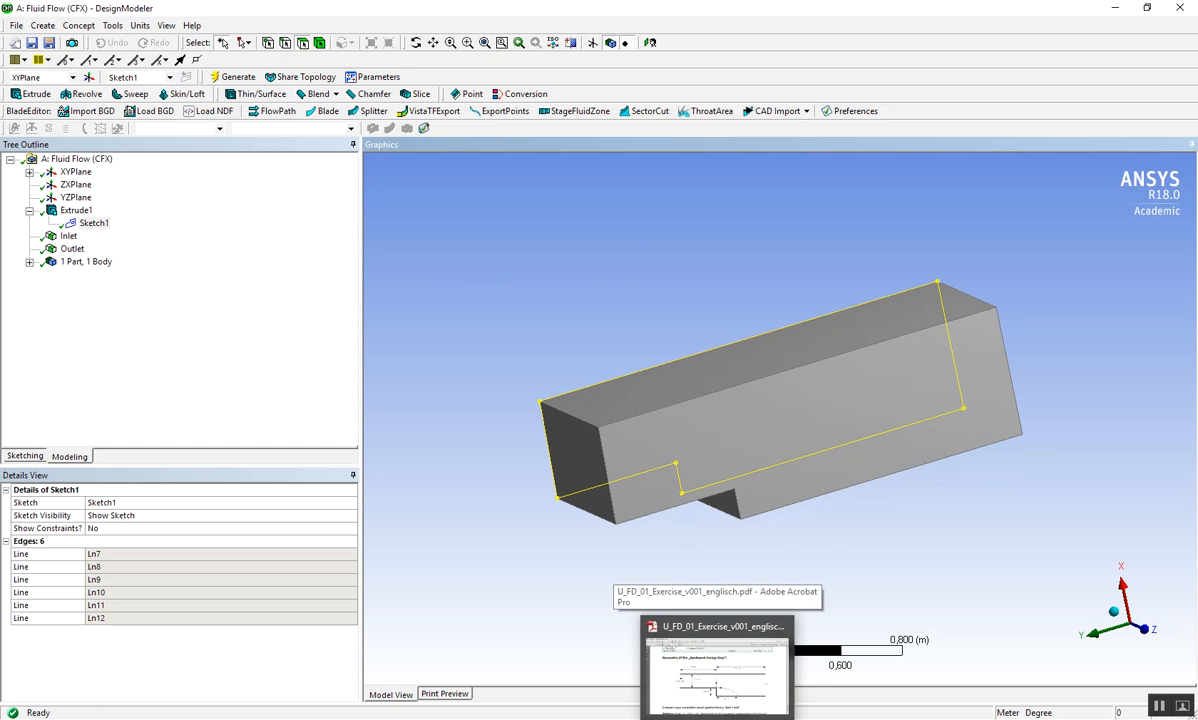
Examine Sketch1 under the XYPlane against the solid body, including in sketching mode.
left_click(29, 172)
left_click(95, 189)
scroll(735, 356, "up", 2)
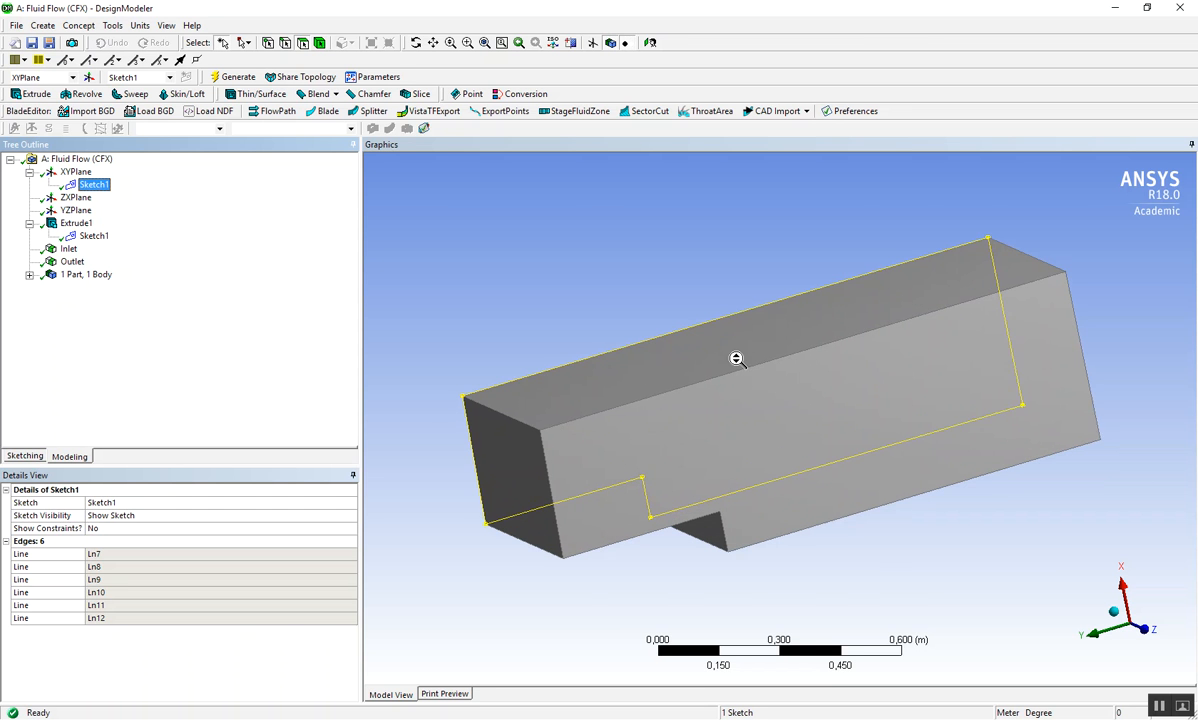
left_click_drag(353, 256, 272, 257)
mouse_move(695, 326)
middle_mouse_down()
mouse_move(698, 289)
mouse_move(626, 324)
mouse_move(775, 307)
mouse_move(665, 304)
middle_mouse_up()
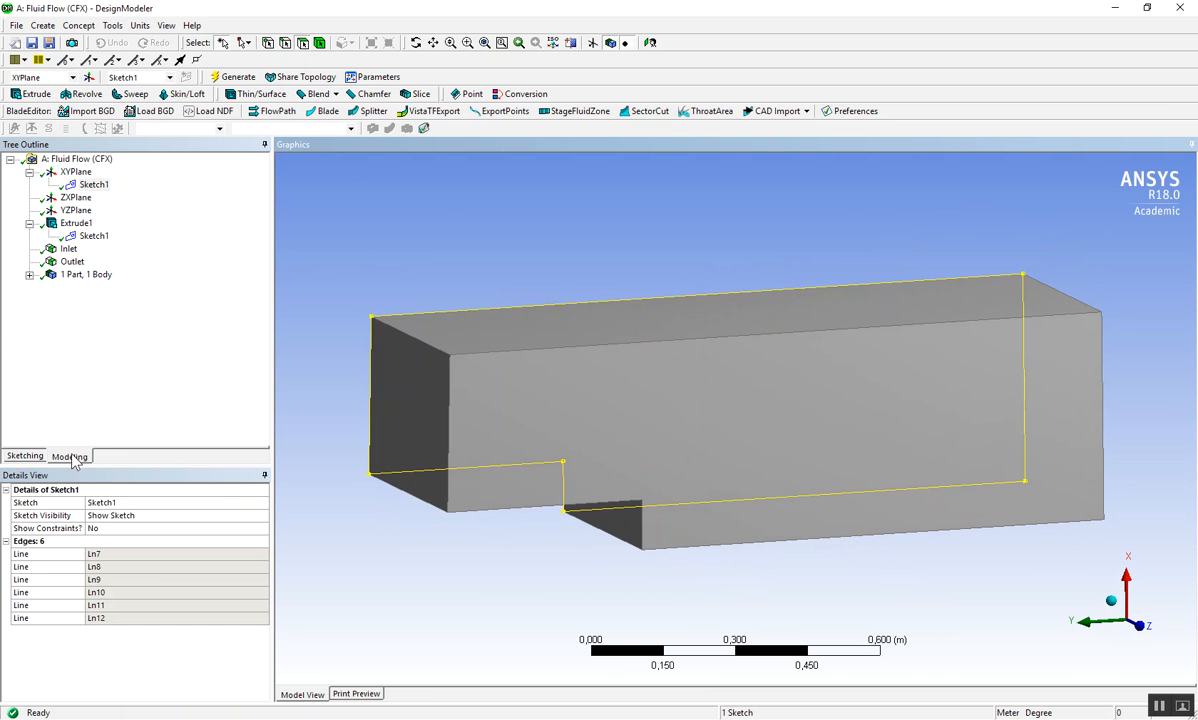
left_click(24, 458)
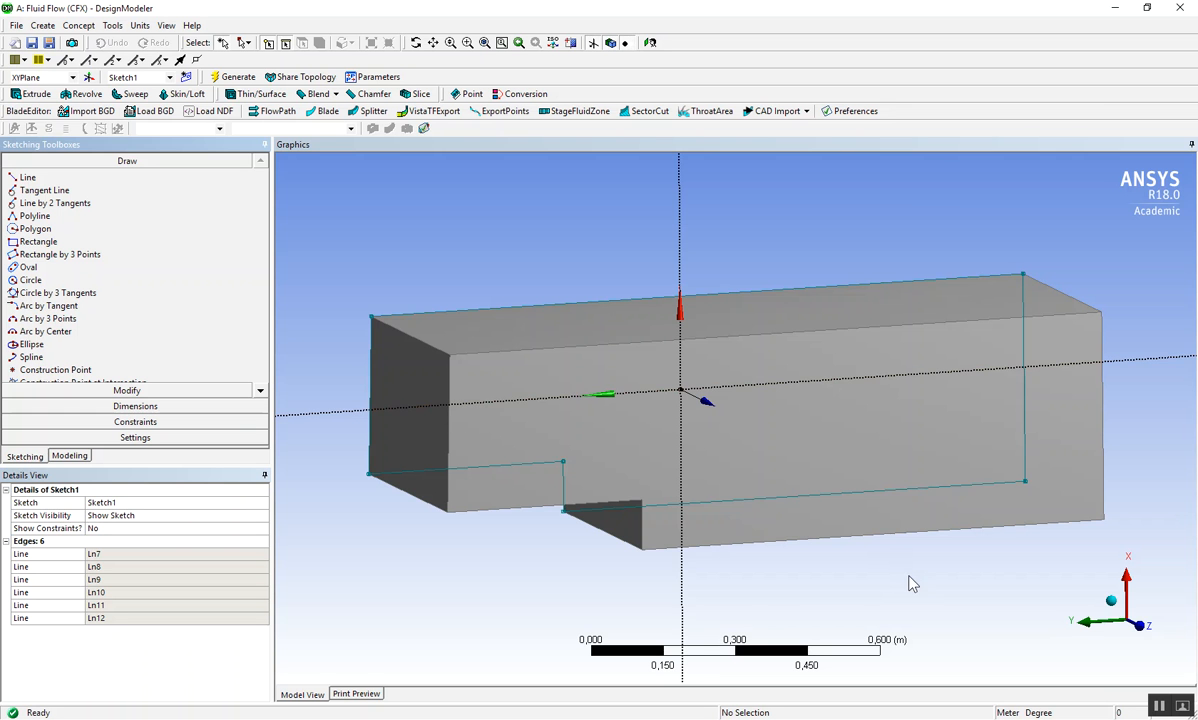
mouse_move(971, 602)
middle_mouse_down()
mouse_move(947, 590)
mouse_move(949, 564)
mouse_move(912, 588)
mouse_move(922, 594)
middle_mouse_up()
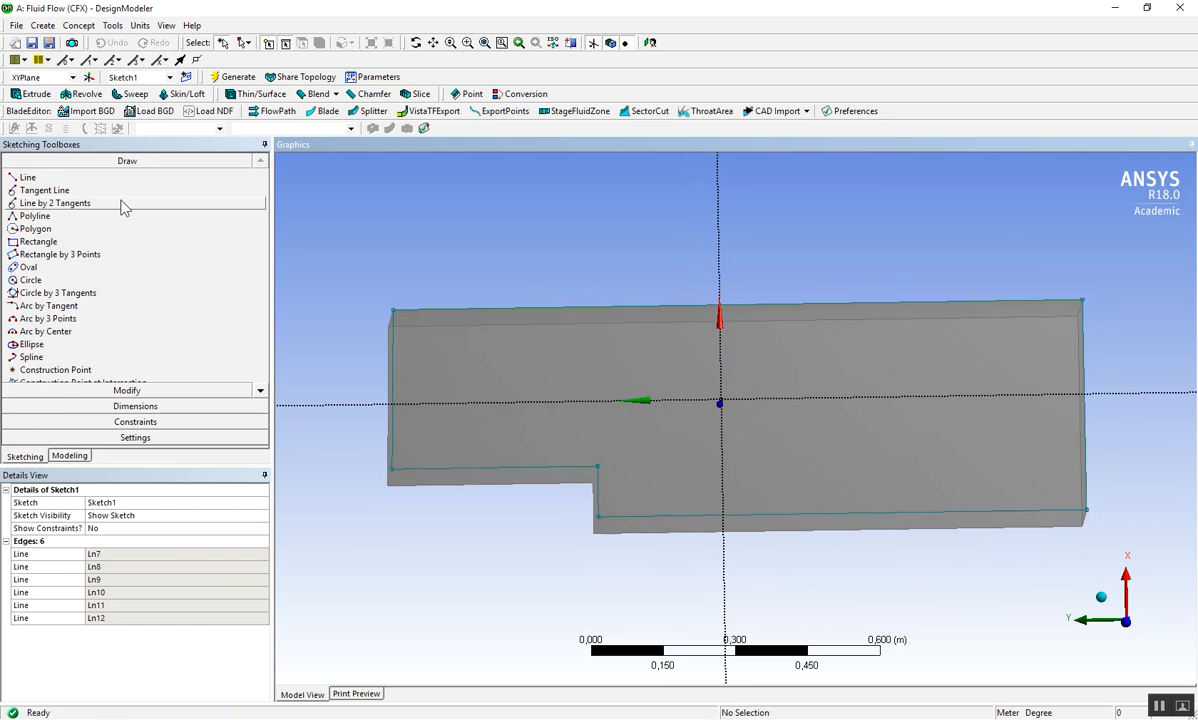
left_click(69, 456)
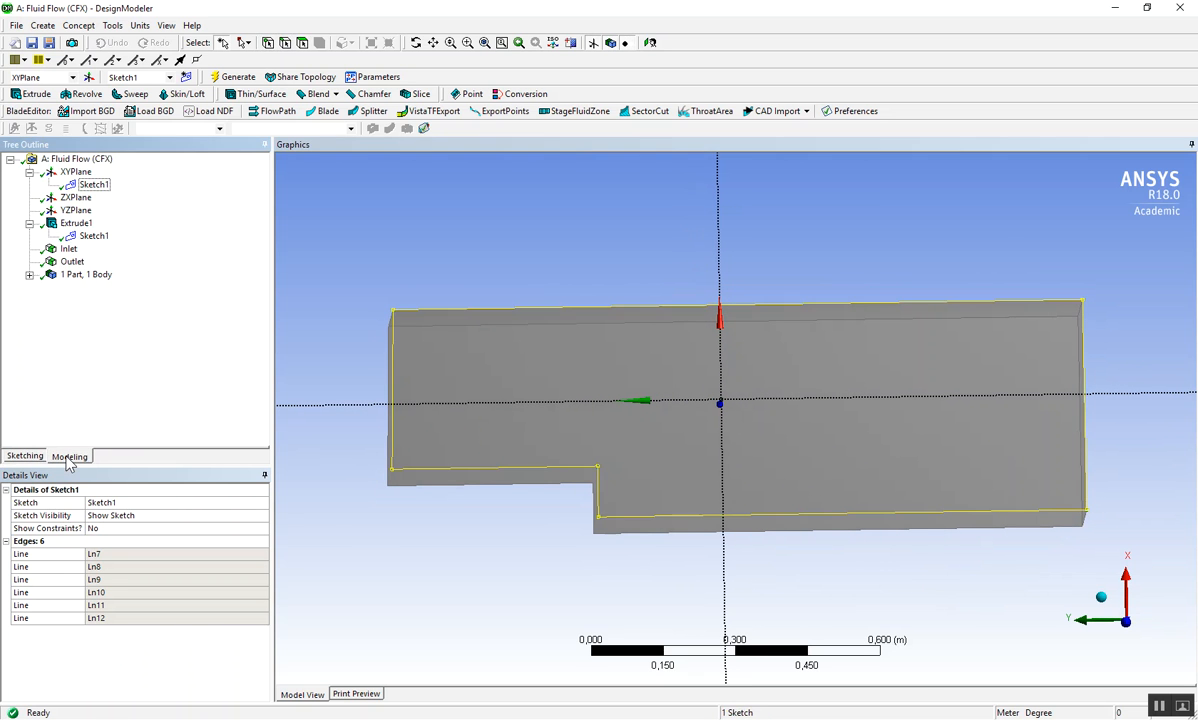
Suppress the Extrude1 feature so that only the channel sketch is left in the model.
right_click(80, 228)
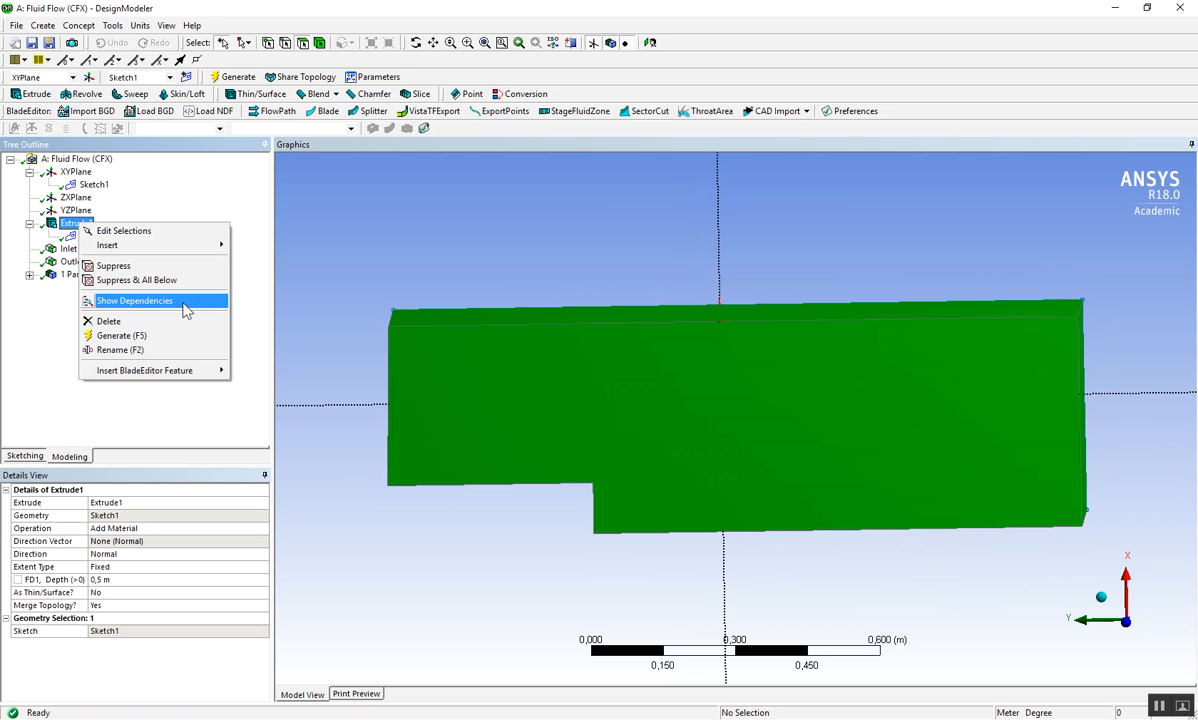
left_click(149, 268)
left_click(22, 456)
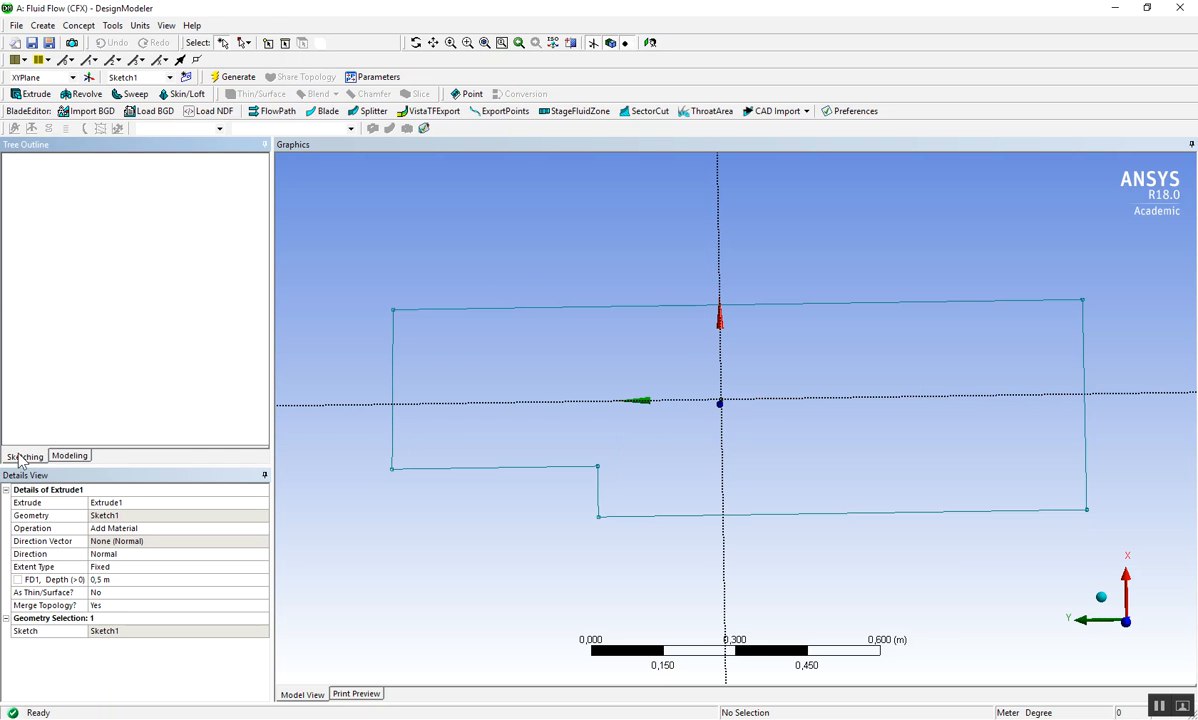
left_click(88, 456)
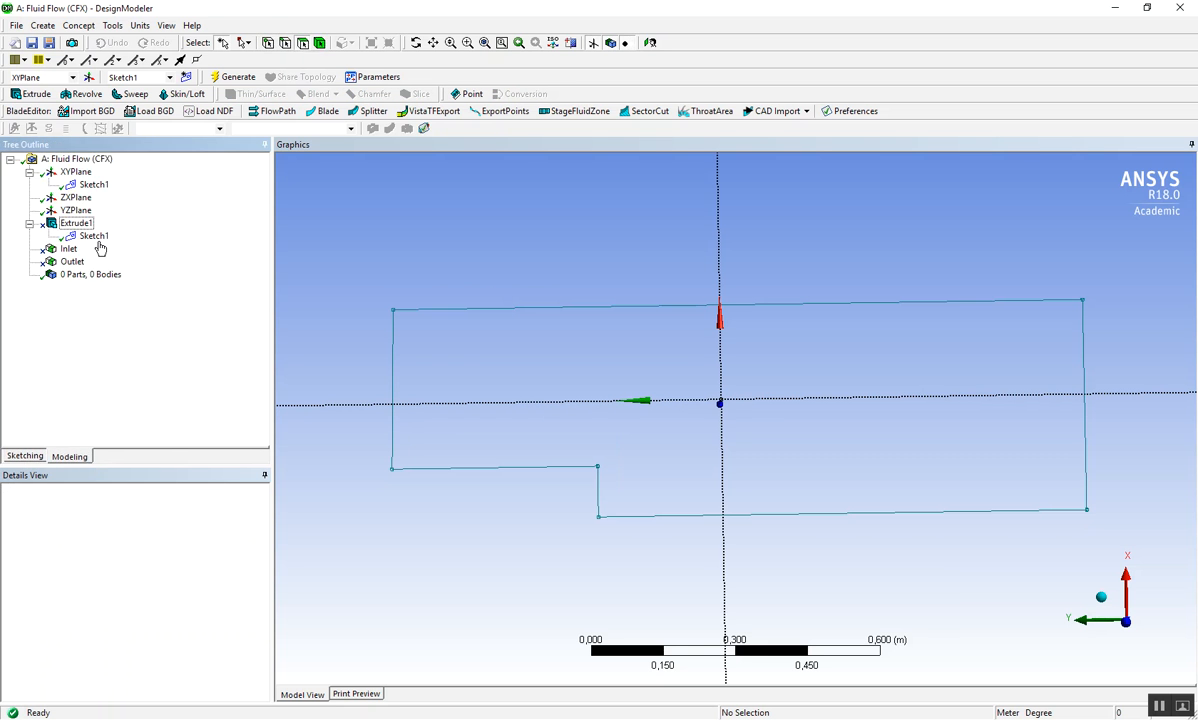
Open Sketch1 on the XYPlane in sketching mode with its stepped outline enlarged and centred.
left_click(78, 172)
left_click(88, 186)
left_click(38, 457)
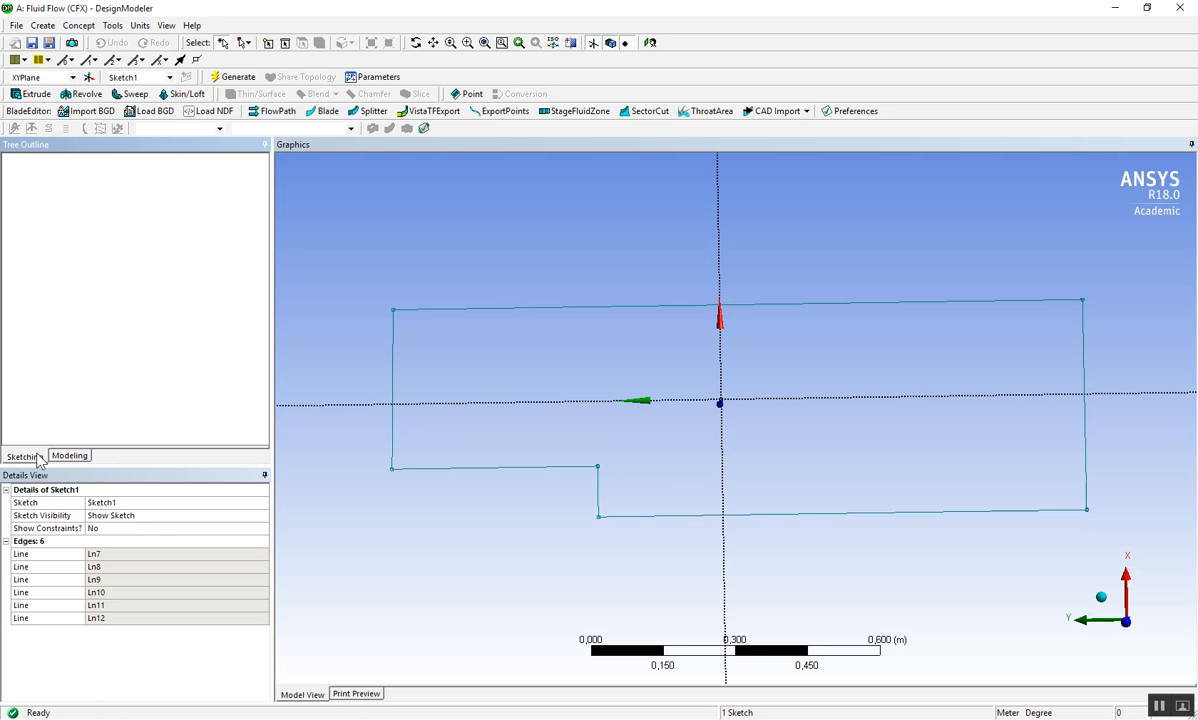
middle_click_drag(695, 520, 733, 509)
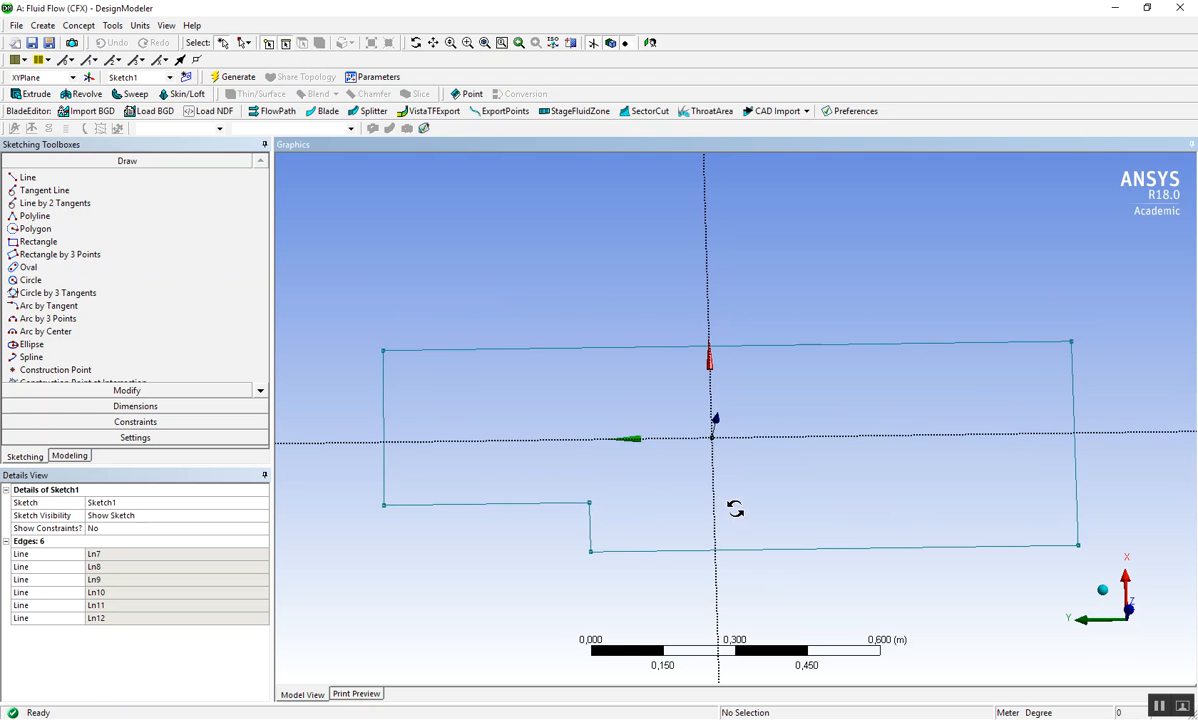
scroll(722, 453, "up", 1)
left_click(433, 42)
left_click_drag(783, 440, 782, 404)
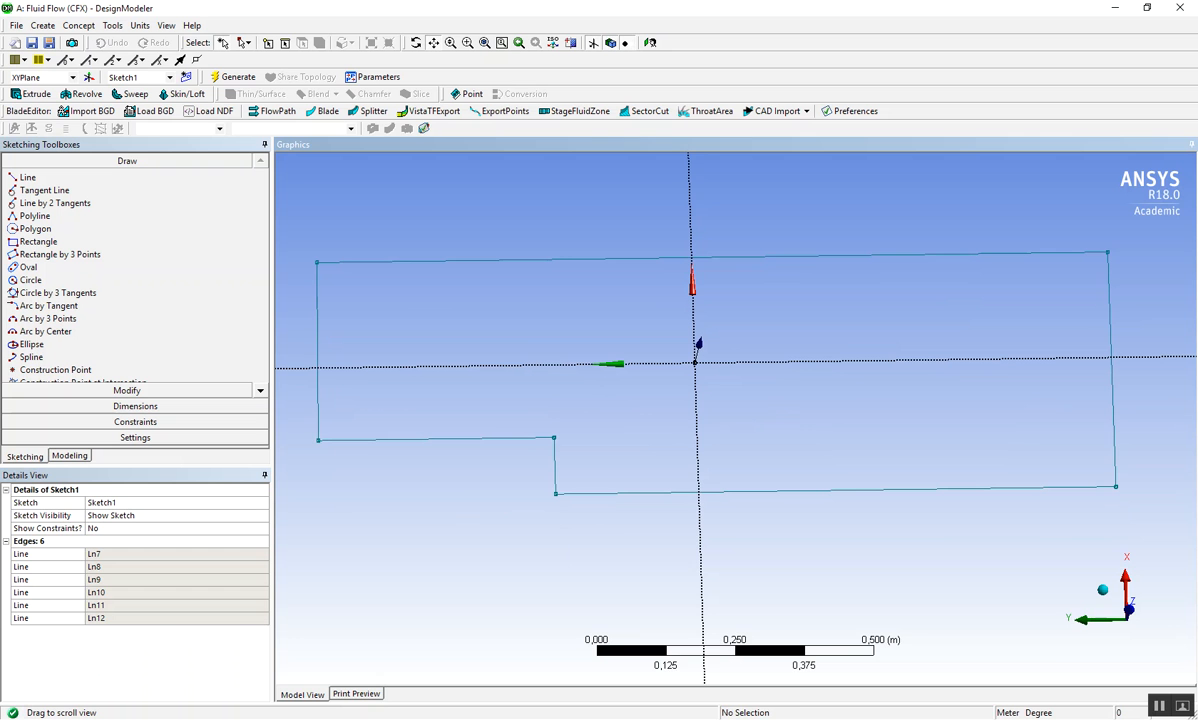
Consult the "Backward-Facing-Step" geometry drawing in the exercise PDF for the channel dimensions and the origin position.
left_click(716, 718)
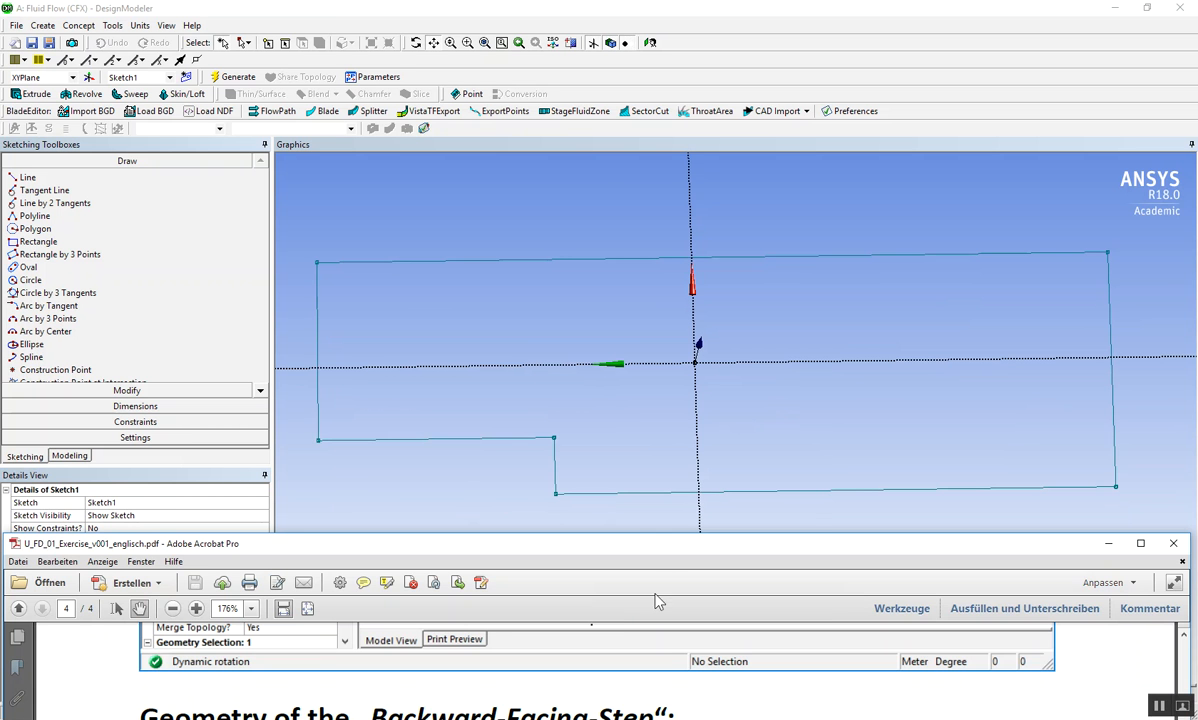
mouse_move(612, 520)
left_mouse_down()
mouse_move(680, 243)
mouse_move(639, 564)
mouse_move(673, 160)
left_mouse_up()
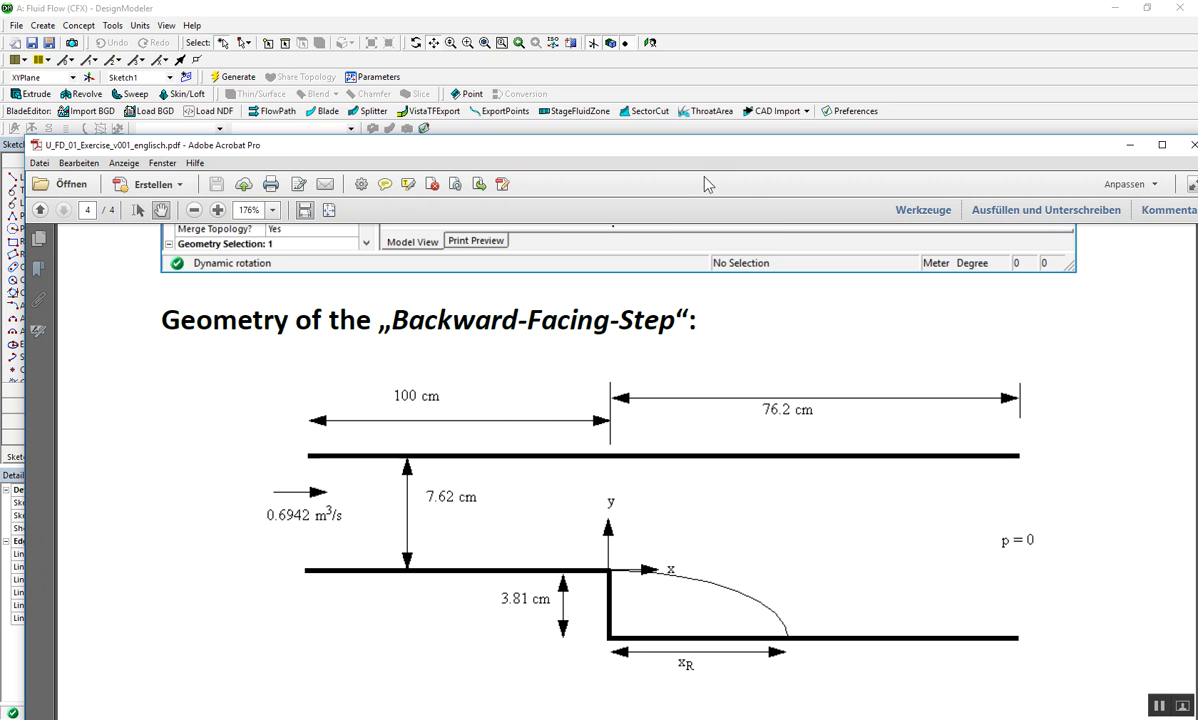
left_click_drag(700, 148, 703, 389)
mouse_move(702, 437)
left_mouse_down()
mouse_move(686, 655)
mouse_move(686, 626)
left_mouse_up()
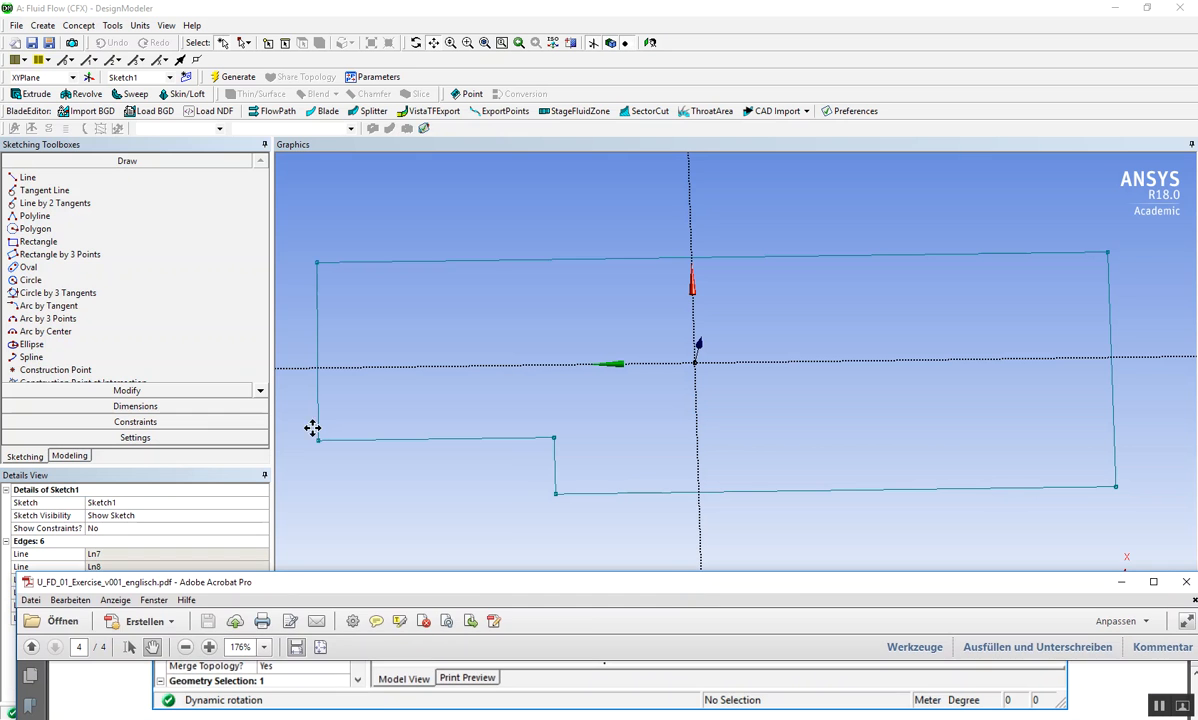
Use the Drag tool to move the inlet channel's floor line up onto the horizontal Y axis and adjust its inlet end.
left_click(155, 390)
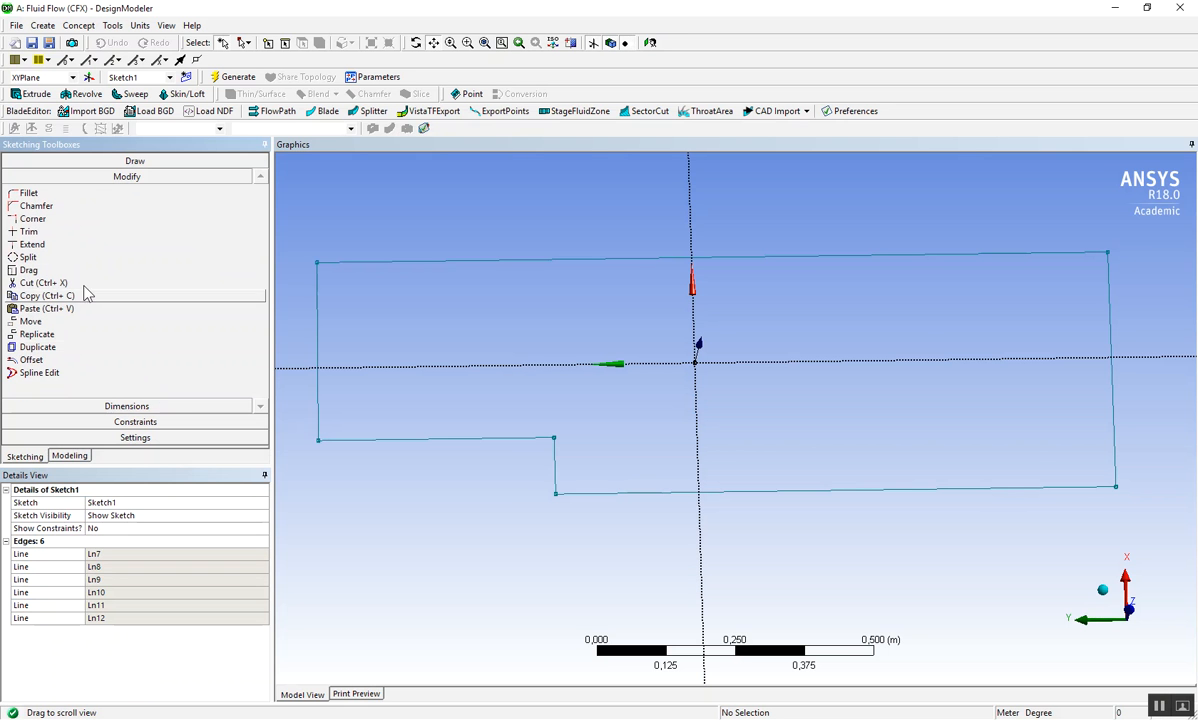
left_click(52, 271)
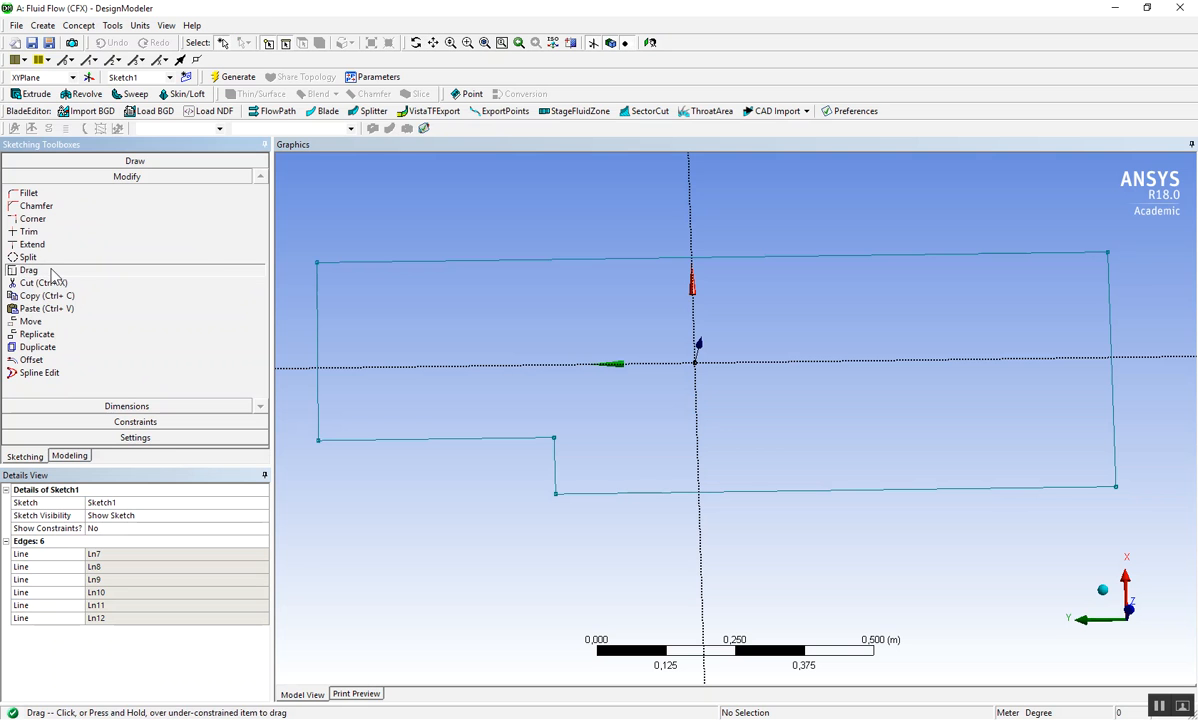
left_click(509, 434)
mouse_move(509, 434)
left_mouse_down()
mouse_move(508, 357)
mouse_move(558, 363)
left_mouse_up()
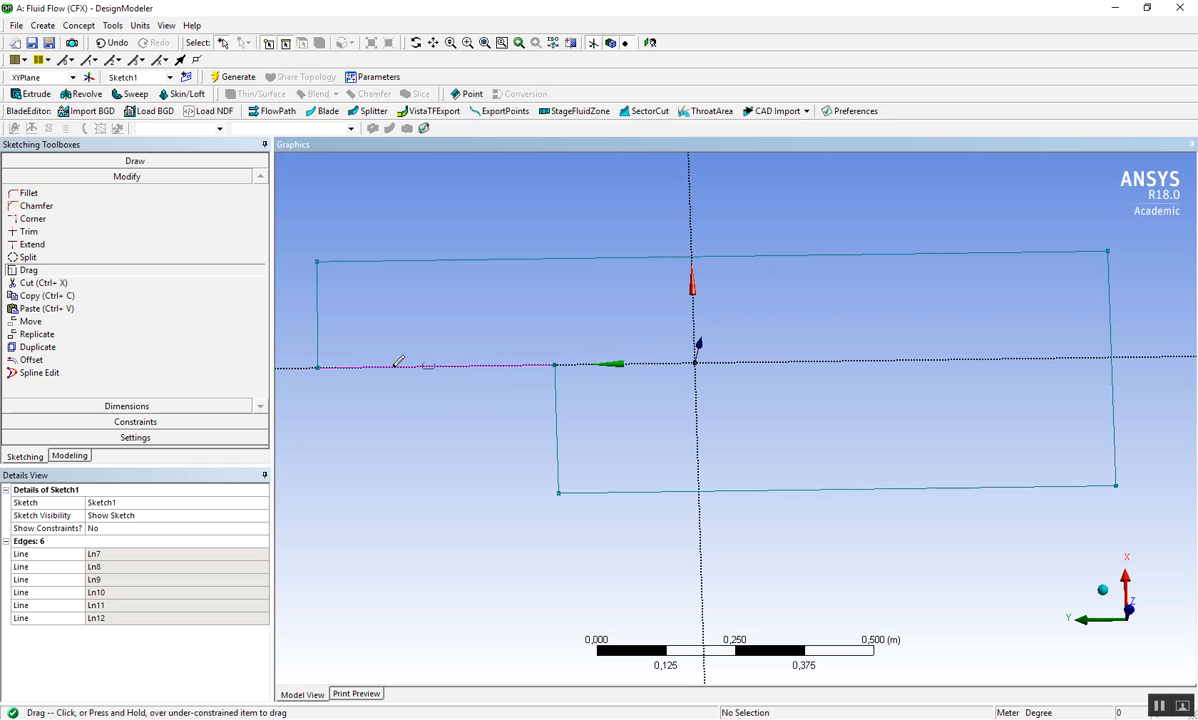
left_click_drag(321, 365, 317, 366)
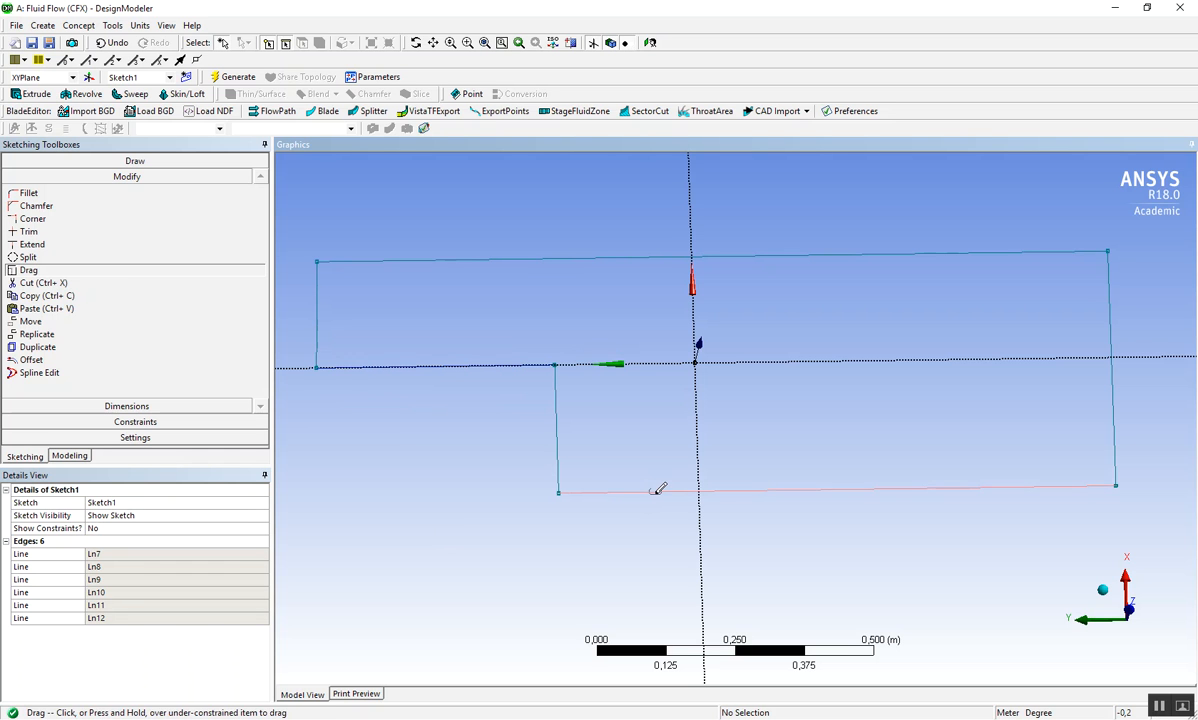
Raise the floor line behind the step and move the vertical step line onto the X axis so the step corner lies at the origin.
left_click_drag(658, 490, 651, 447)
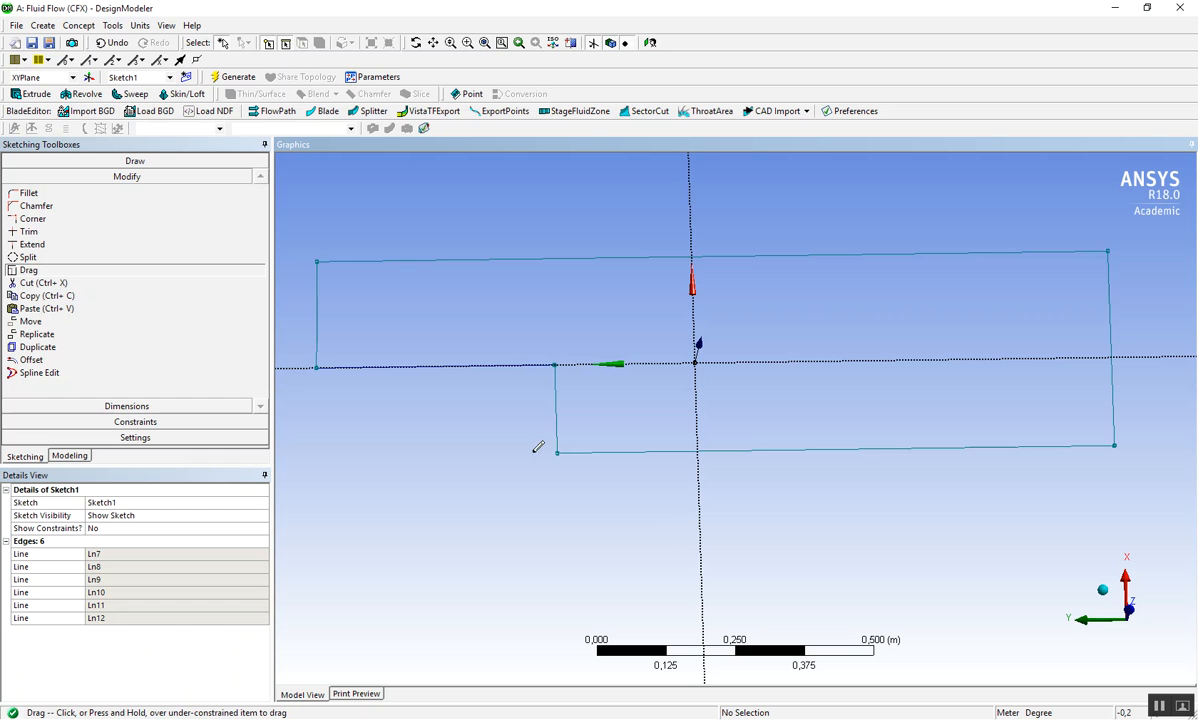
left_click_drag(557, 395, 700, 398)
left_click_drag(698, 451, 698, 451)
left_click(695, 363)
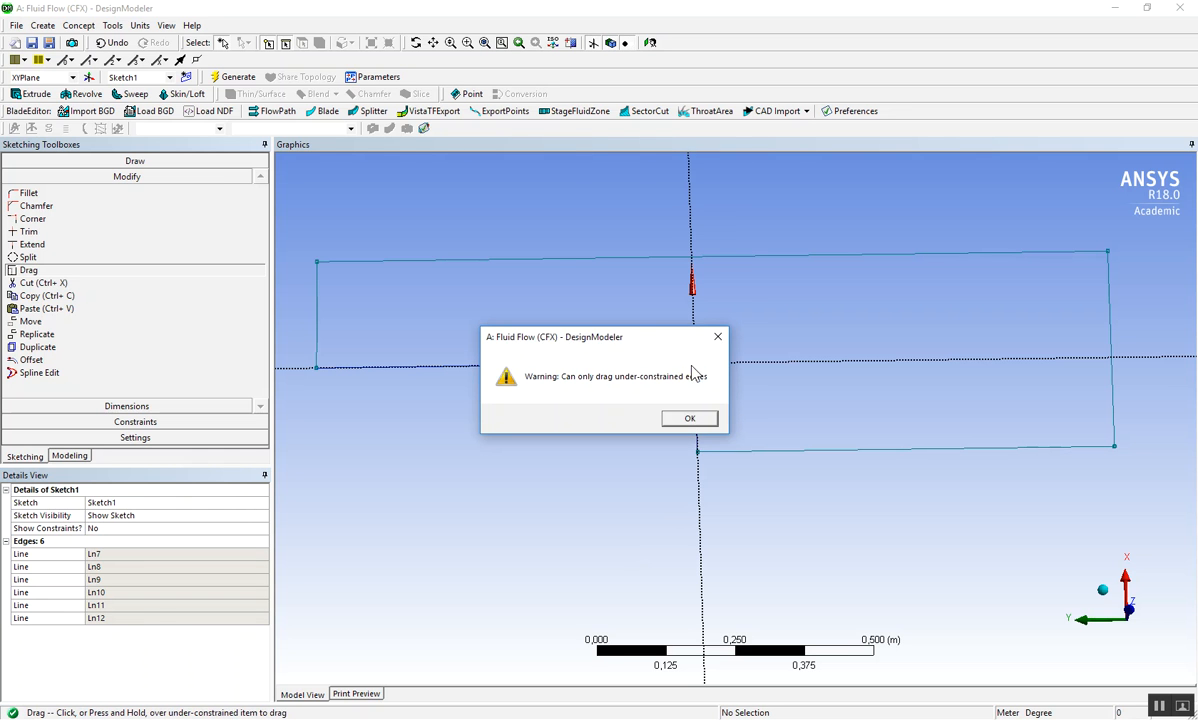
left_click(690, 418)
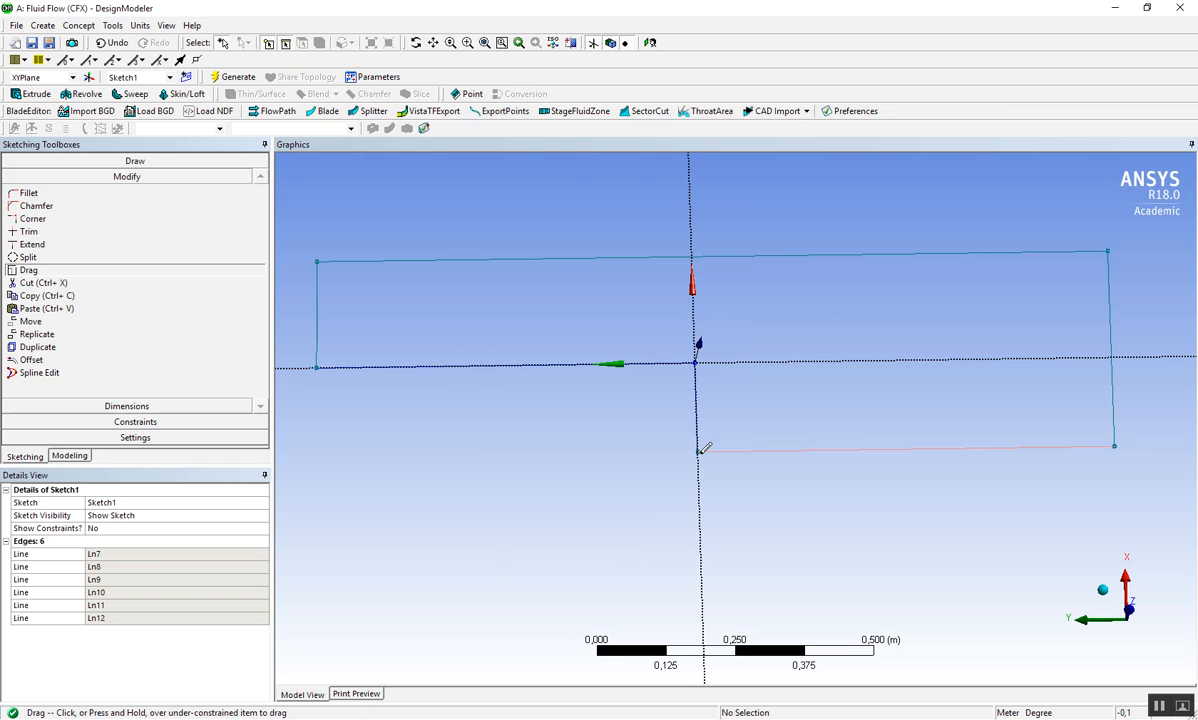
left_click_drag(699, 451, 702, 441)
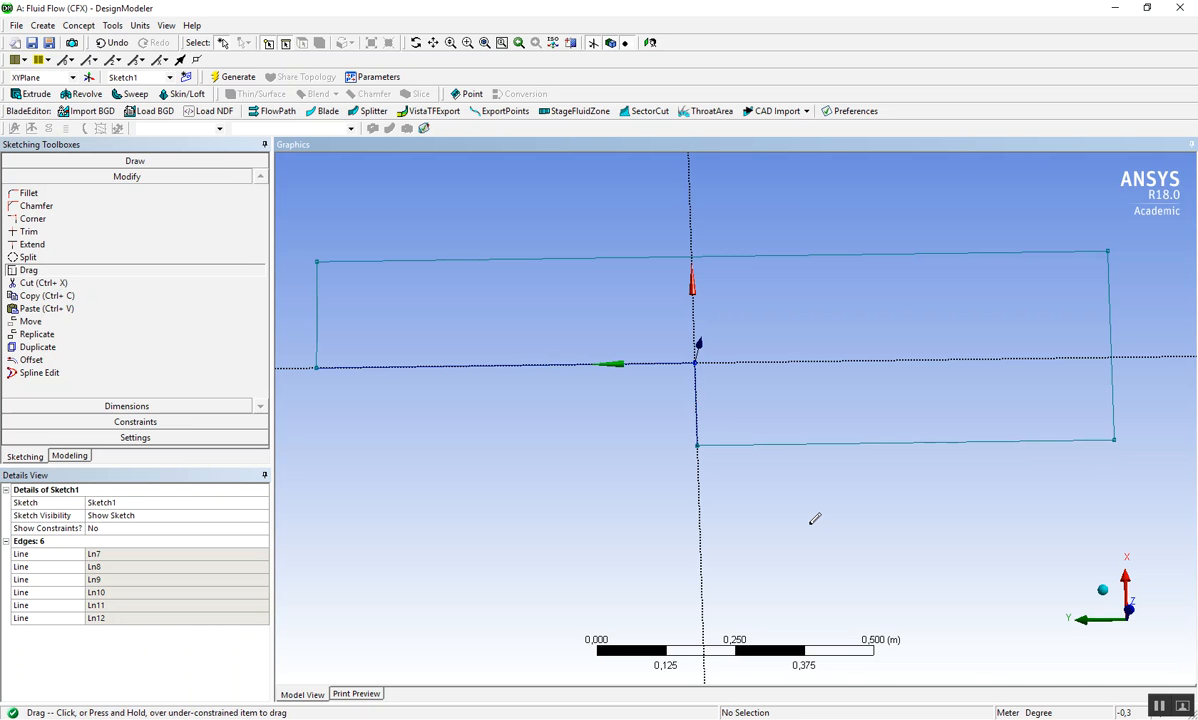
Lower the upper inlet corner of the outline slightly and regenerate the model with the reshaped sketch.
left_click_drag(319, 256, 315, 264)
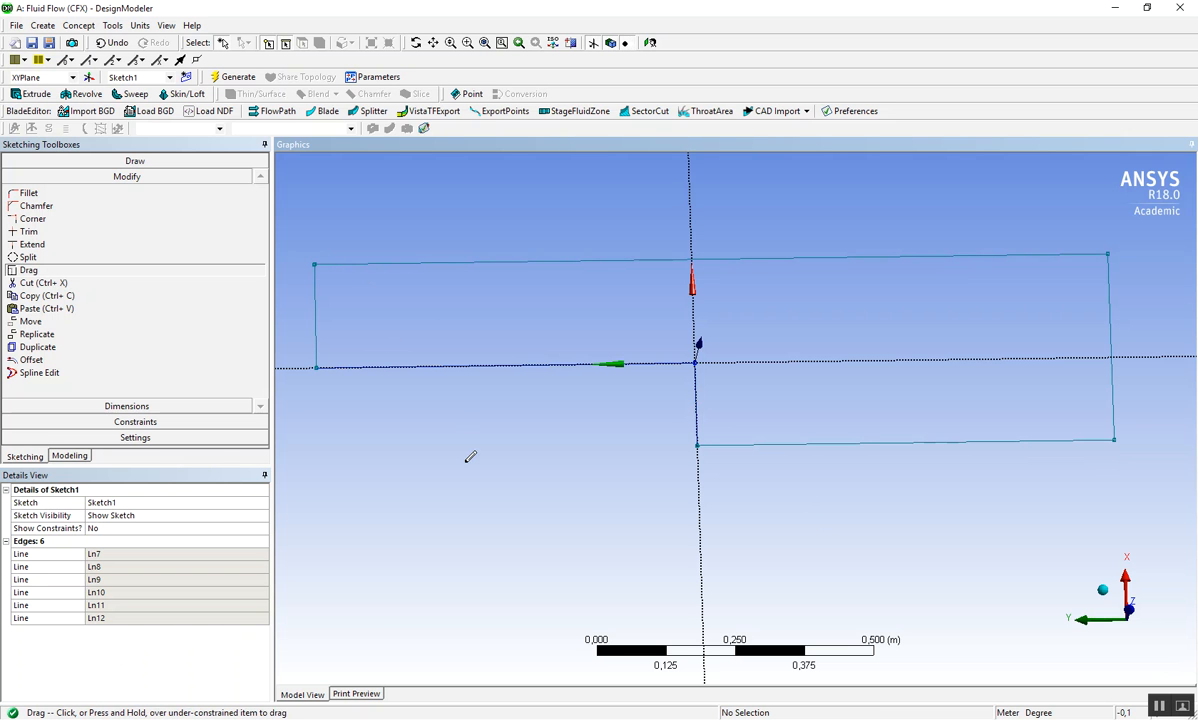
left_click(237, 78)
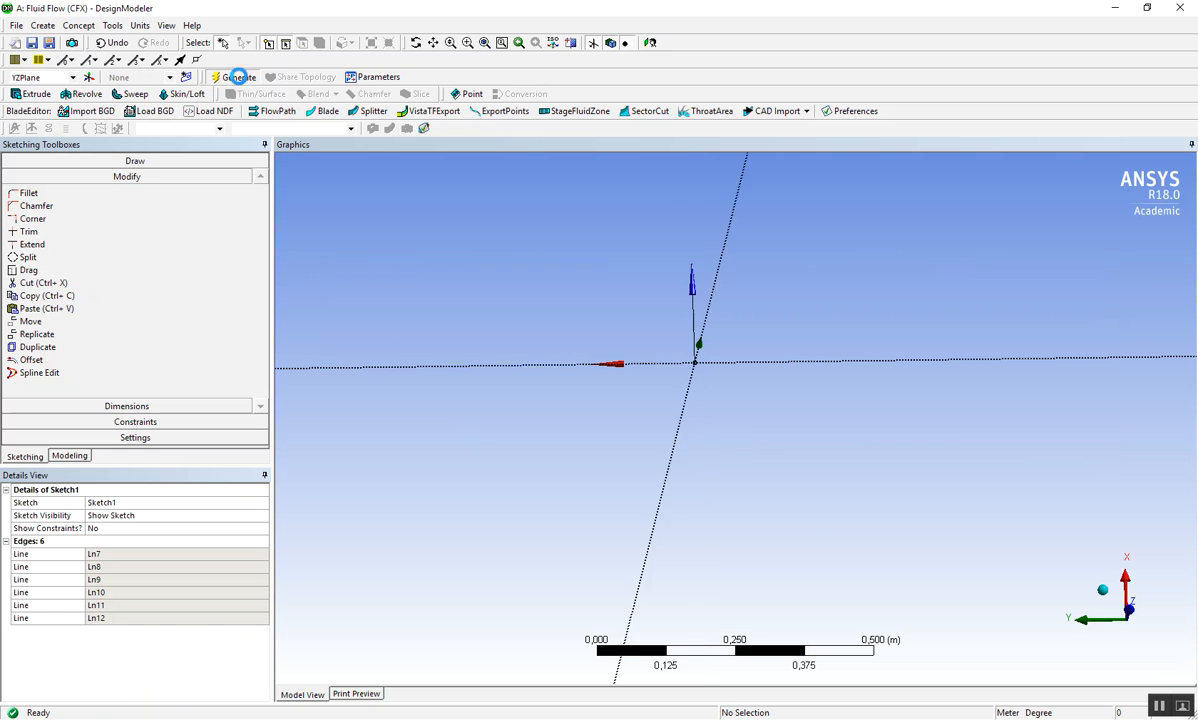
mouse_move(560, 477)
middle_mouse_down()
mouse_move(599, 455)
mouse_move(615, 420)
mouse_move(612, 450)
middle_mouse_up()
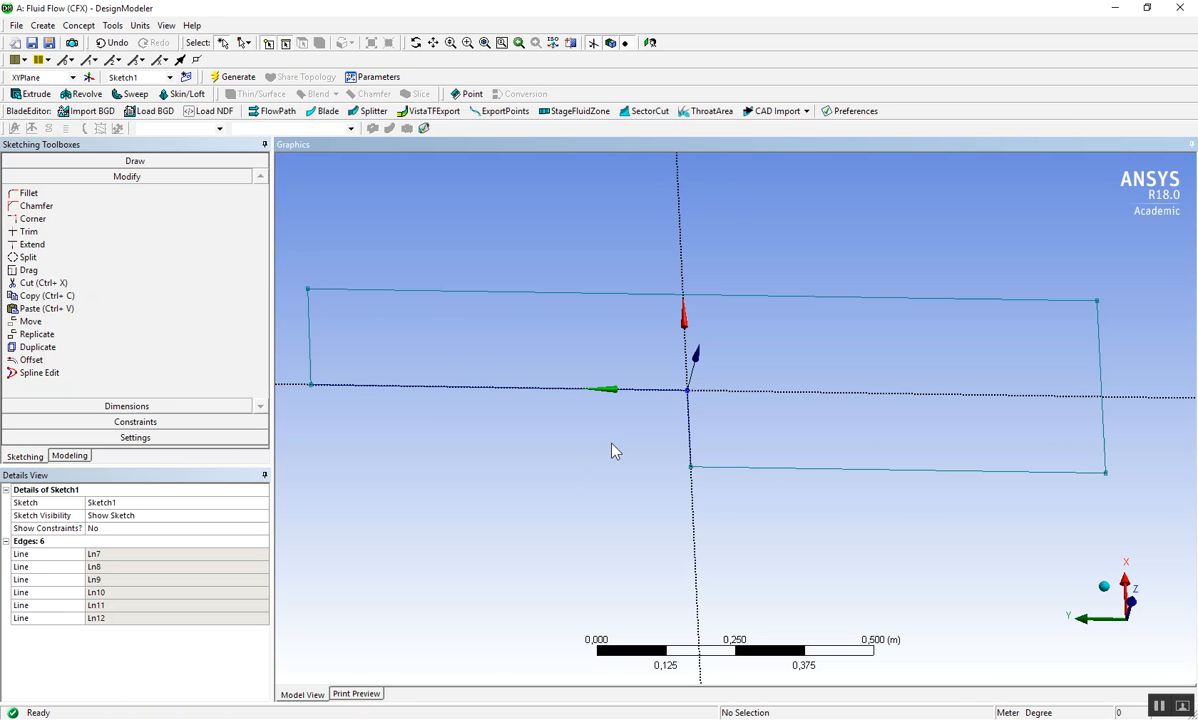